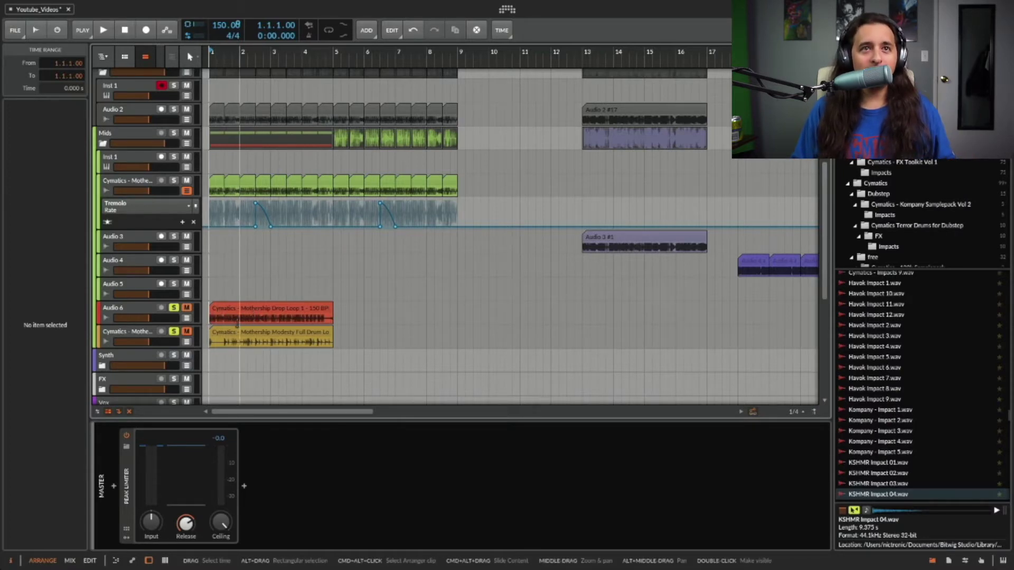
Step: Audition the soloed Mothership Drop Loop 1 and Modesty Full Drum Loop clips from the start of the arrangement
key(space)
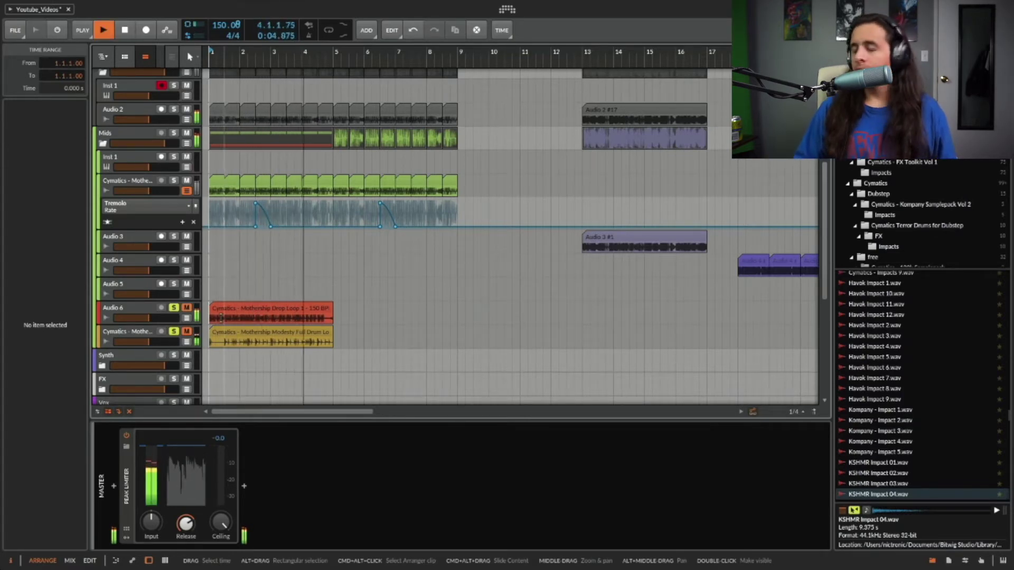
key(space)
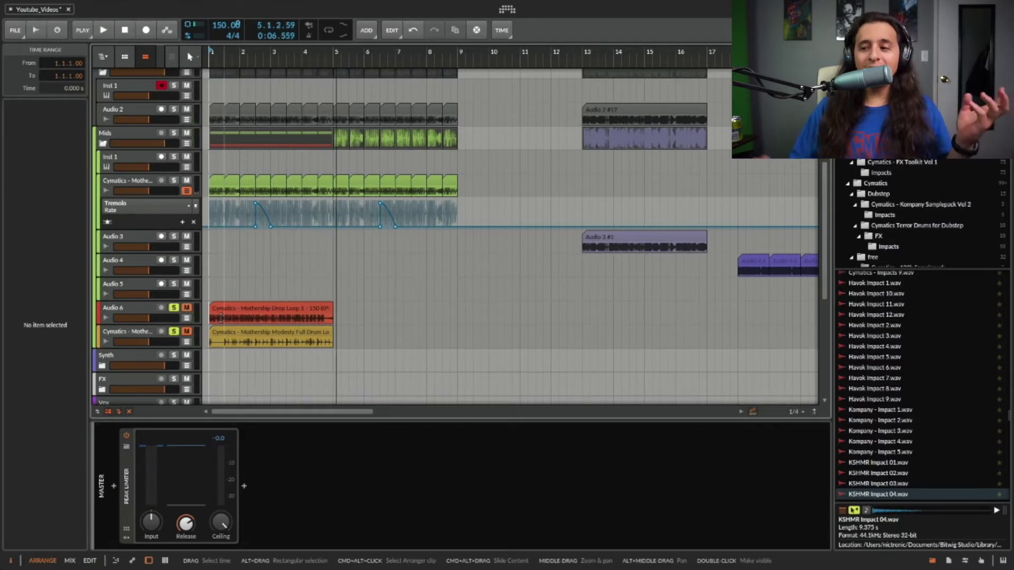
scroll(248, 338, up, 3)
key(space)
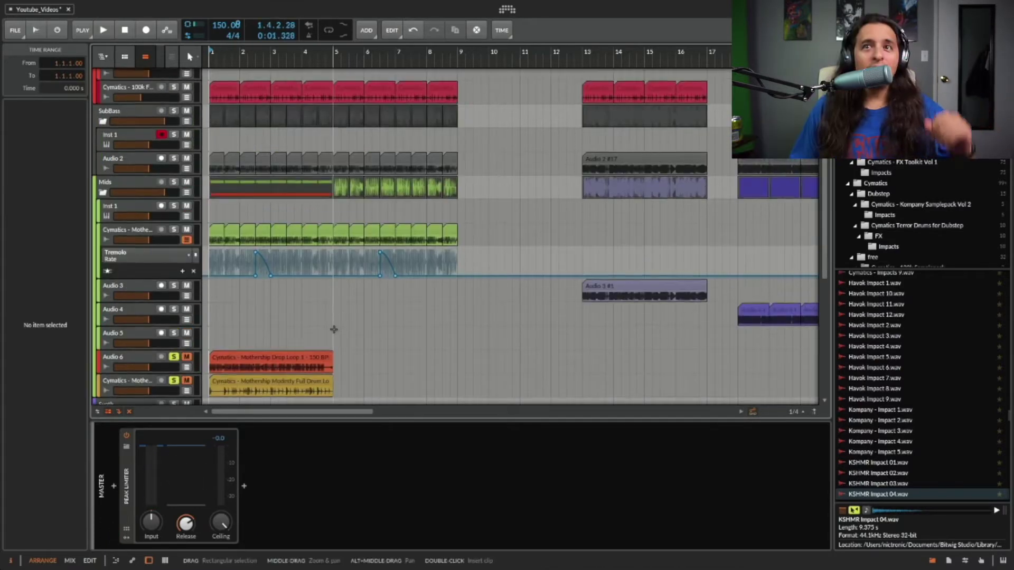
click(216, 363)
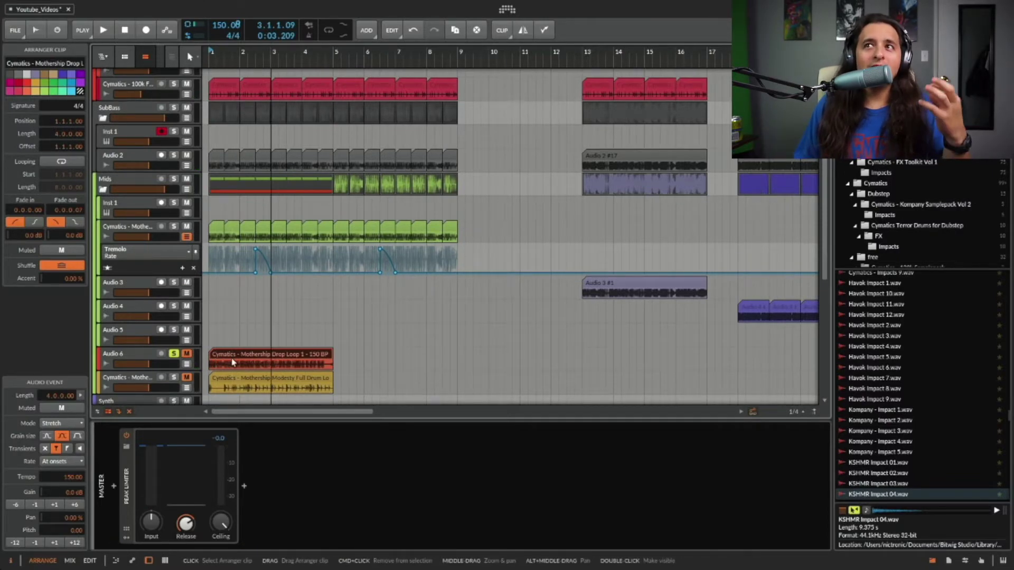
scroll(312, 333, down, 1)
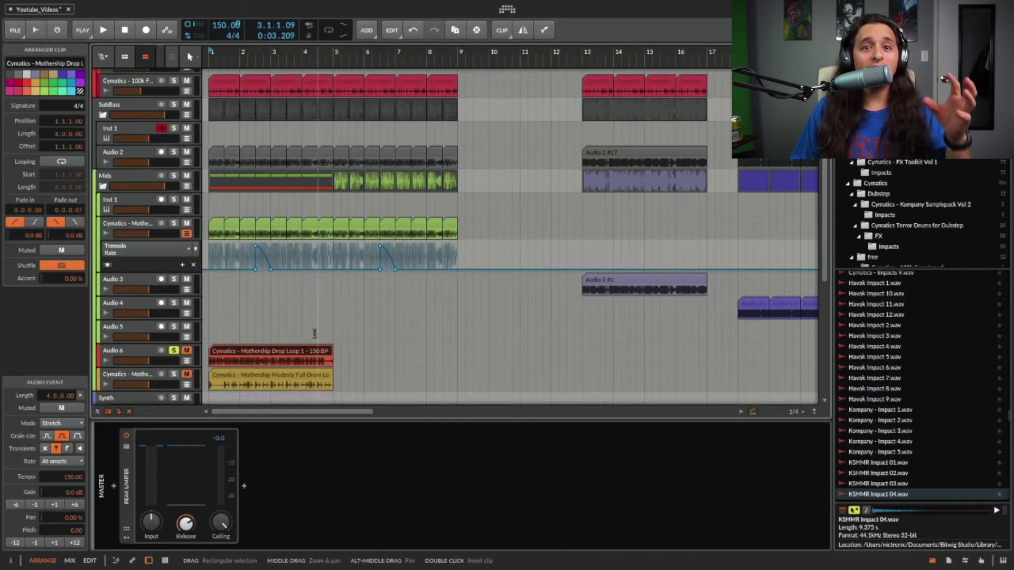
Step: Review the drum, sub-bass and mids tracks across the arrangement and show the device chain of the green Mothership Drop Loop track
scroll(332, 279, up, 6)
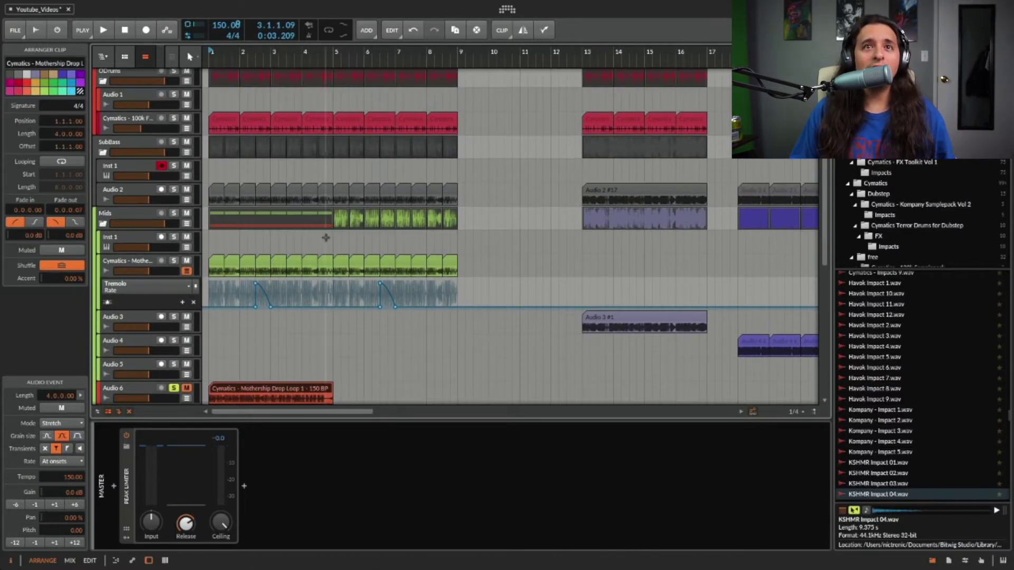
scroll(288, 253, up, 3)
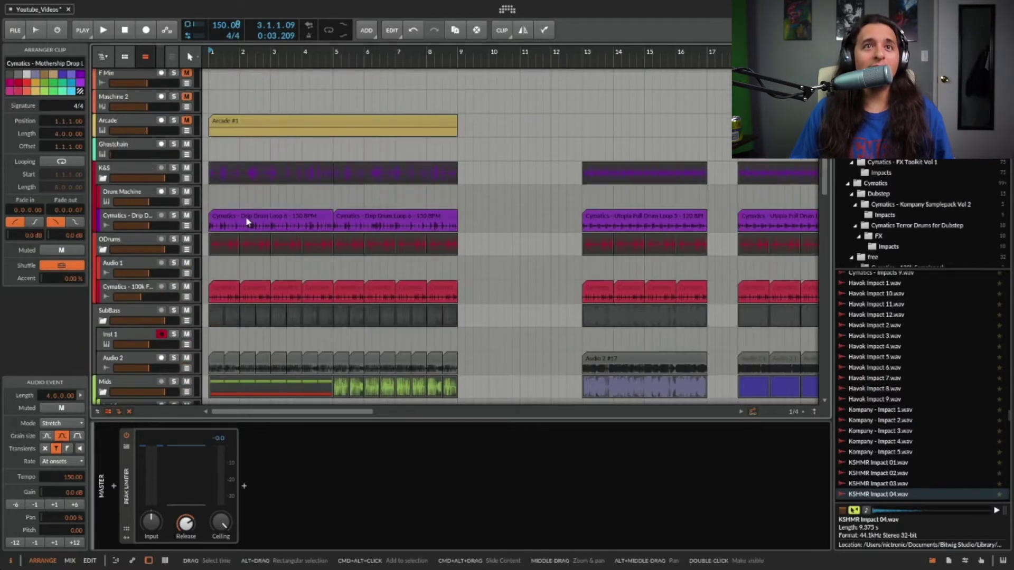
scroll(244, 220, down, 3)
scroll(296, 209, down, 3)
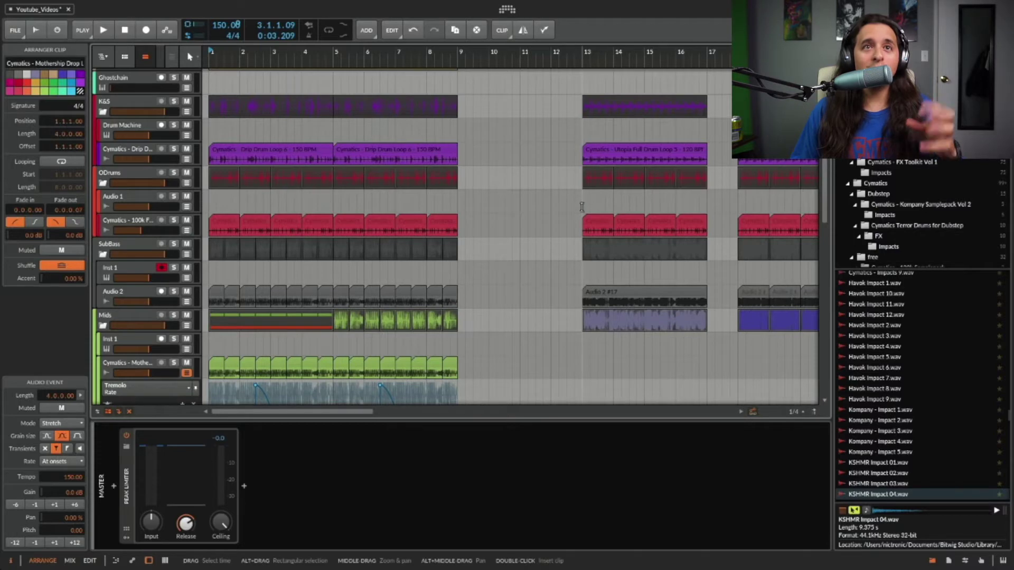
drag(582, 206, 679, 205)
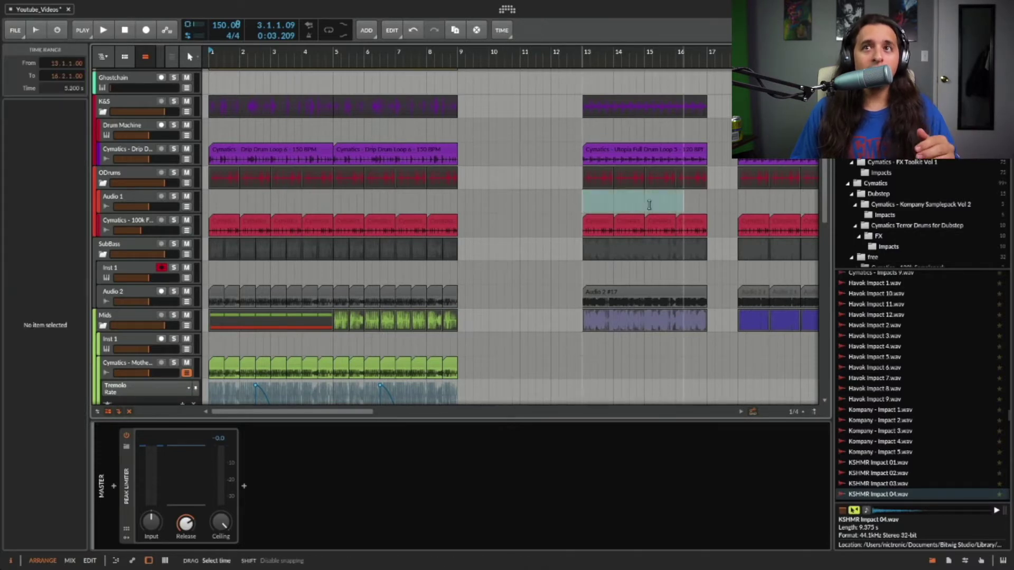
click(213, 241)
scroll(249, 241, down, 4)
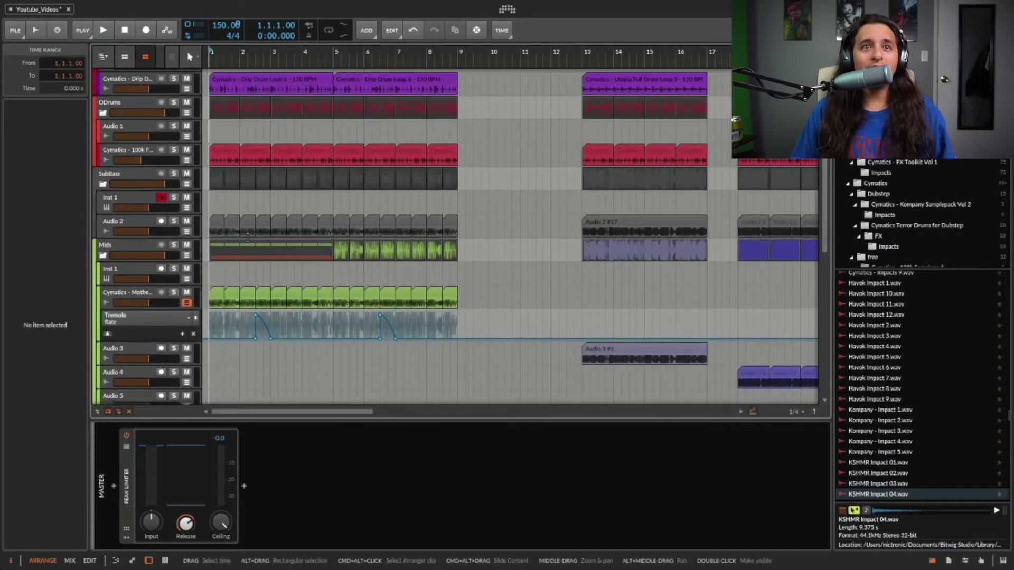
click(137, 296)
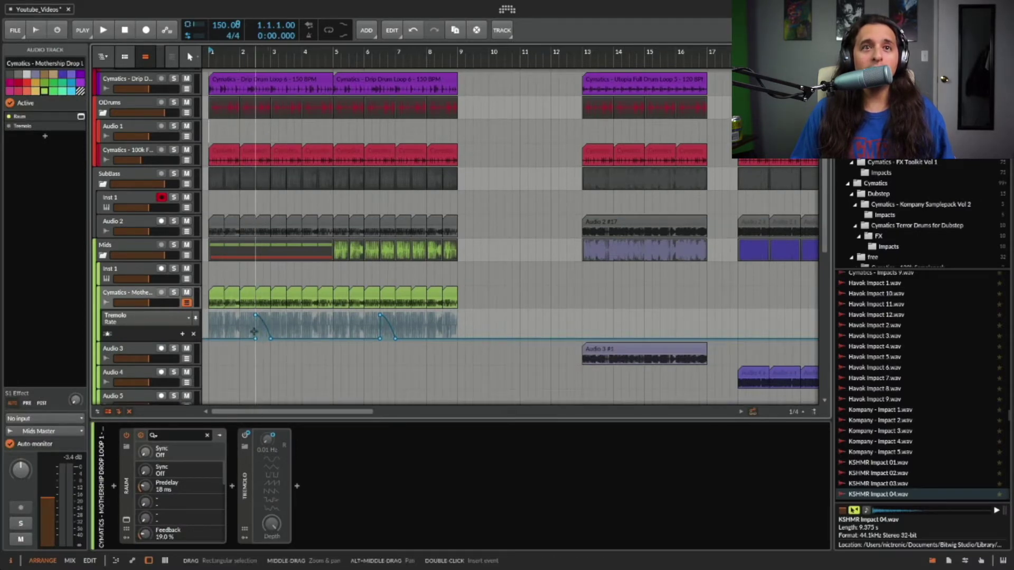
Step: Scale the Mothership Drop Loop 1 clip on the Audio 6 track to 200%
scroll(425, 280, down, 3)
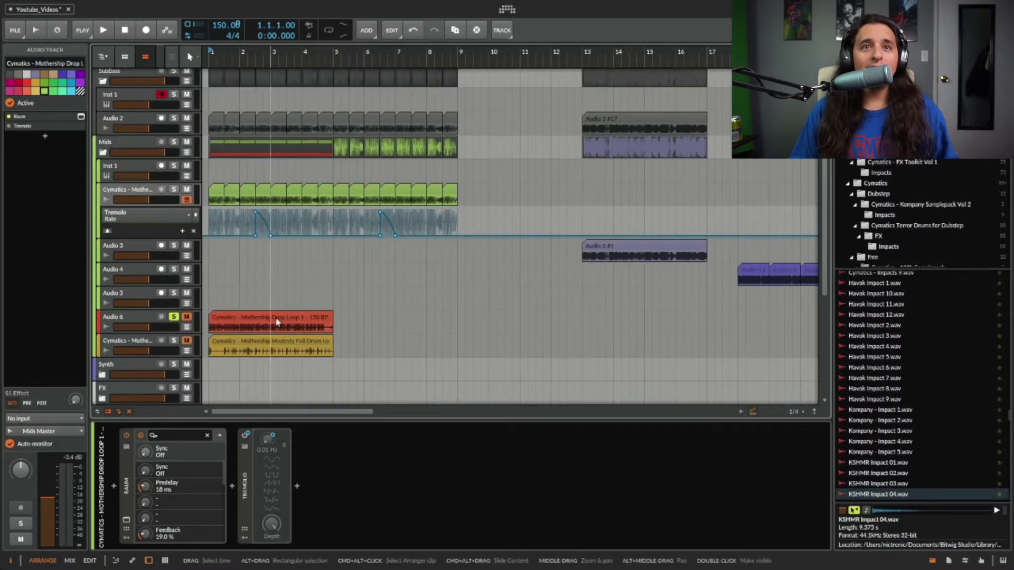
click(278, 318)
double_click(278, 318)
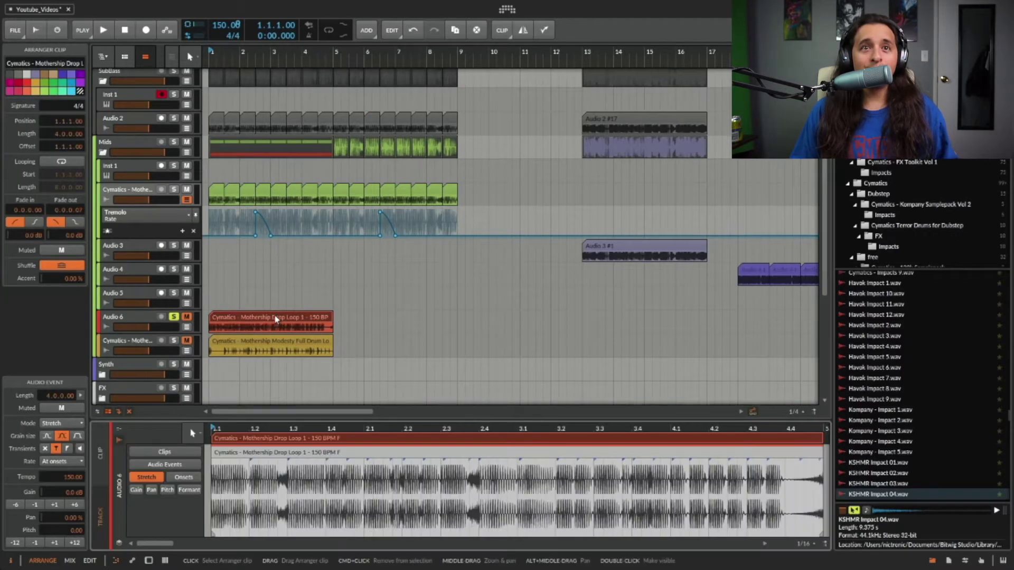
right_click(274, 322)
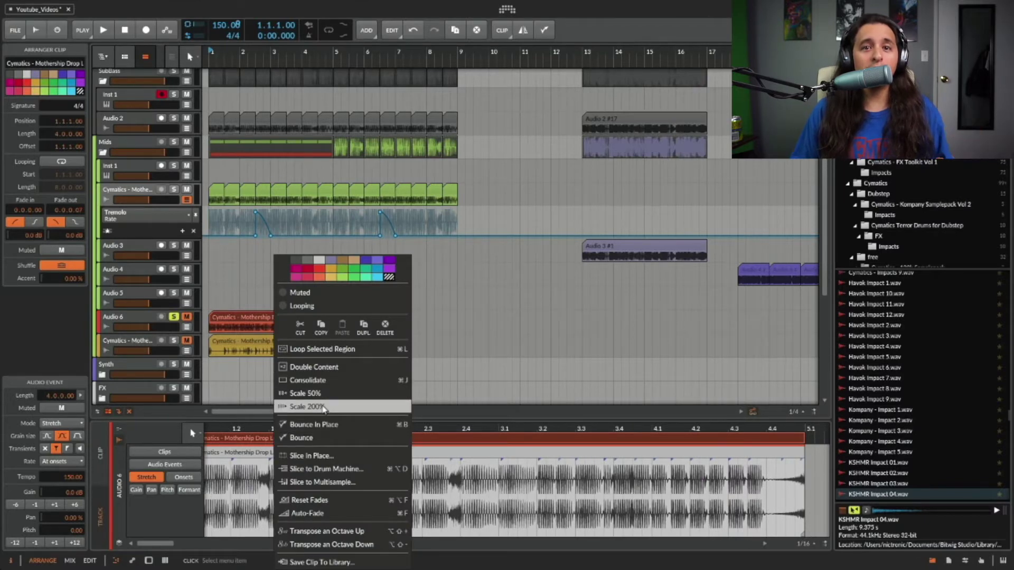
click(323, 406)
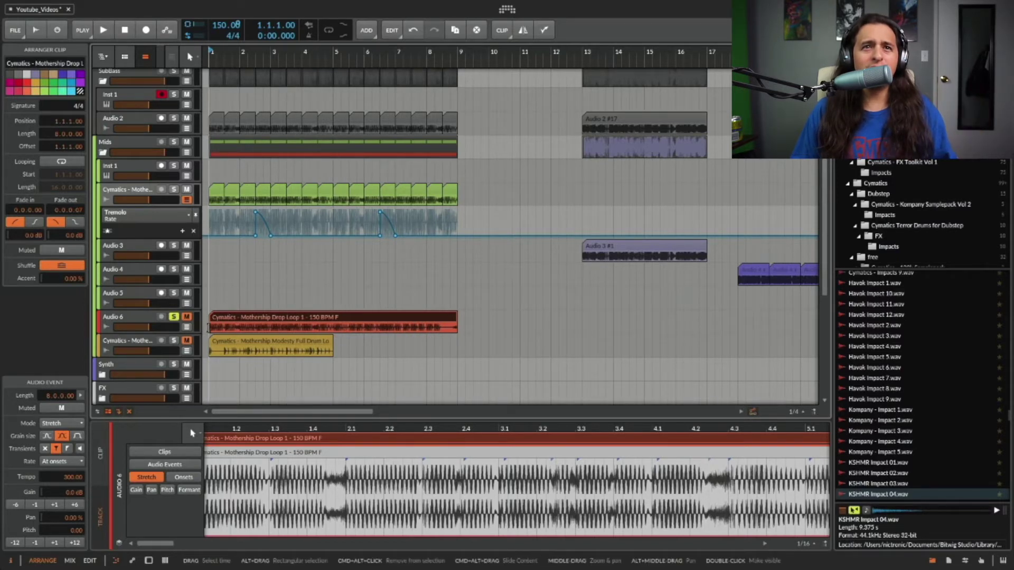
Step: Play the stretched drop loop on Audio 6 from the start to hear it at half speed
click(209, 328)
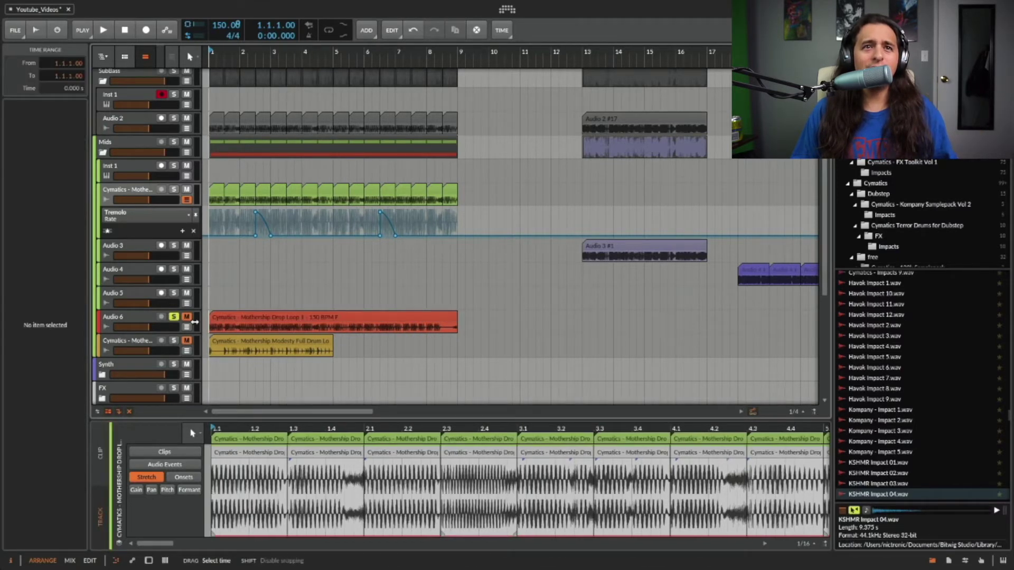
click(285, 320)
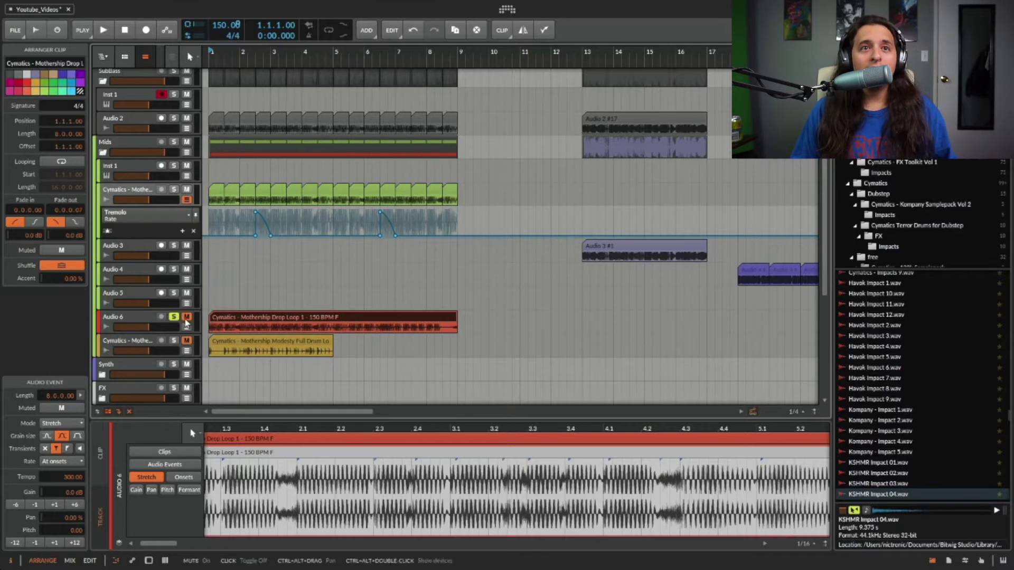
key(space)
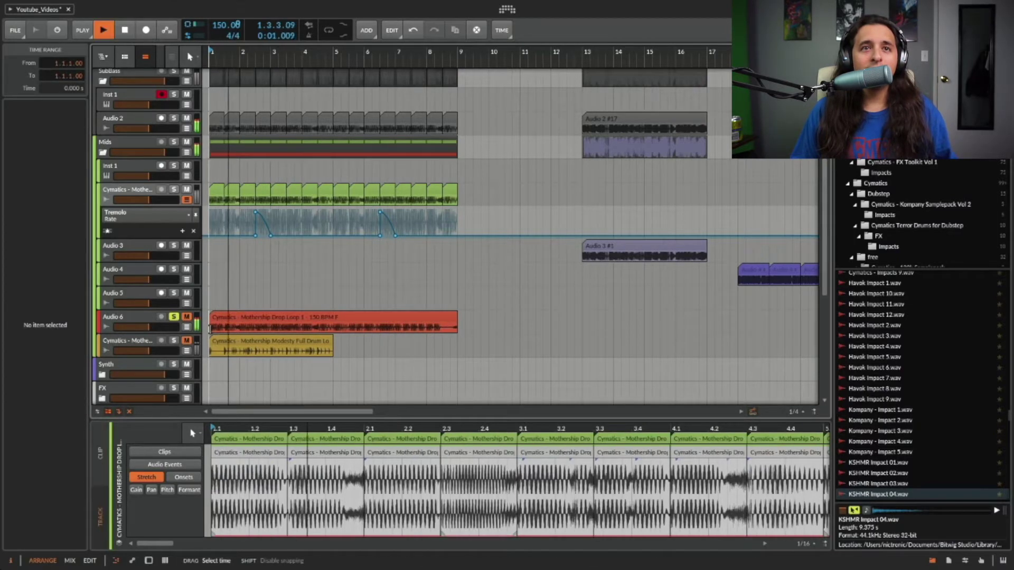
key(space)
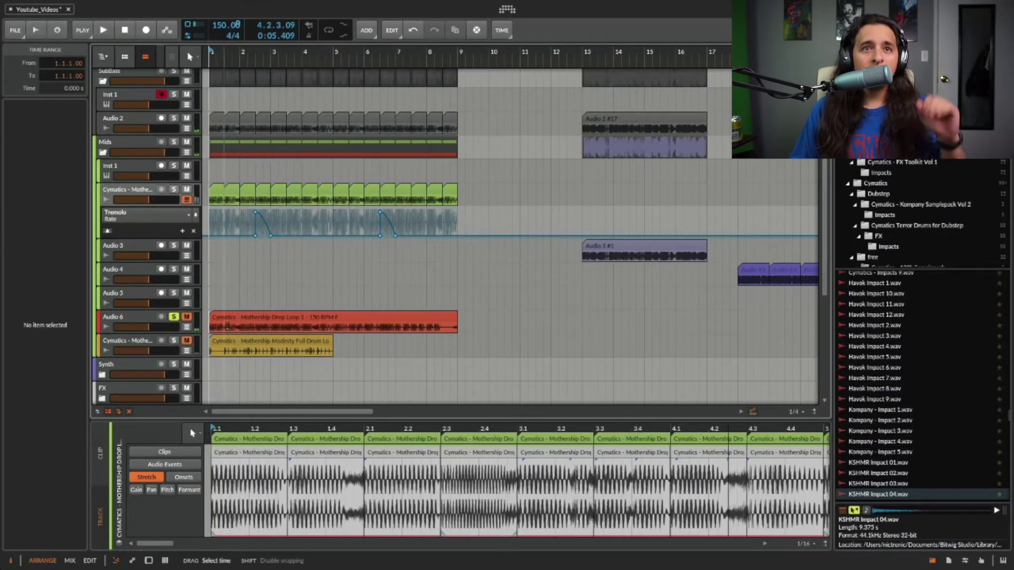
scroll(316, 295, up, 3)
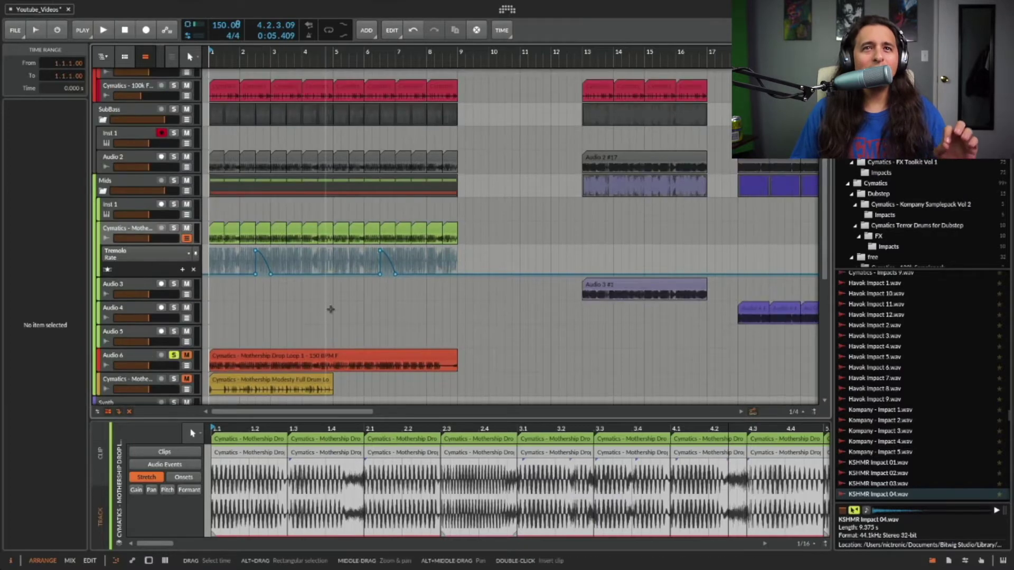
Step: Split the stretched drop loop clip on Audio 6 every half bar from 1.3 up to bar 4
scroll(334, 325, down, 3)
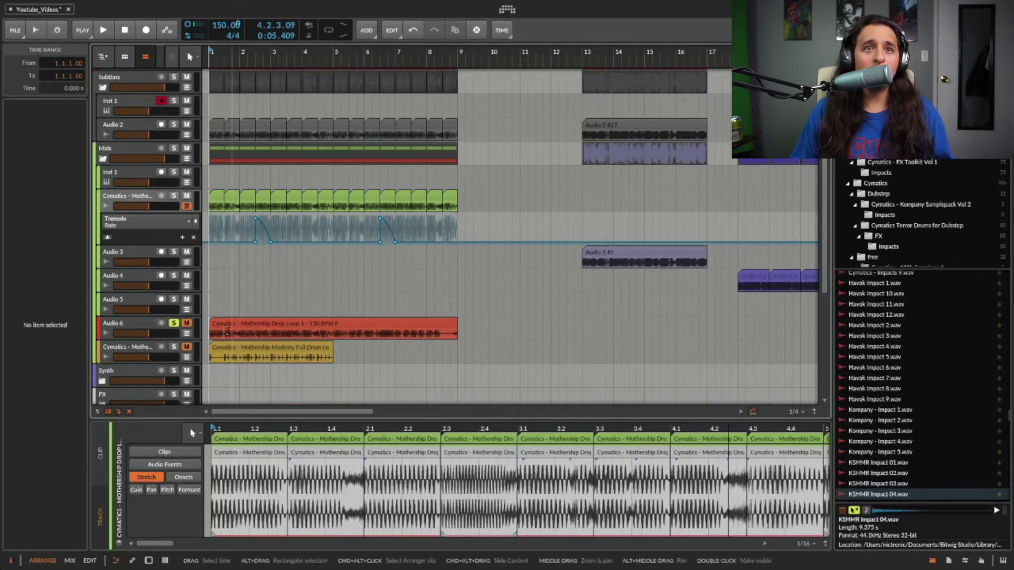
key(5)
click(226, 330)
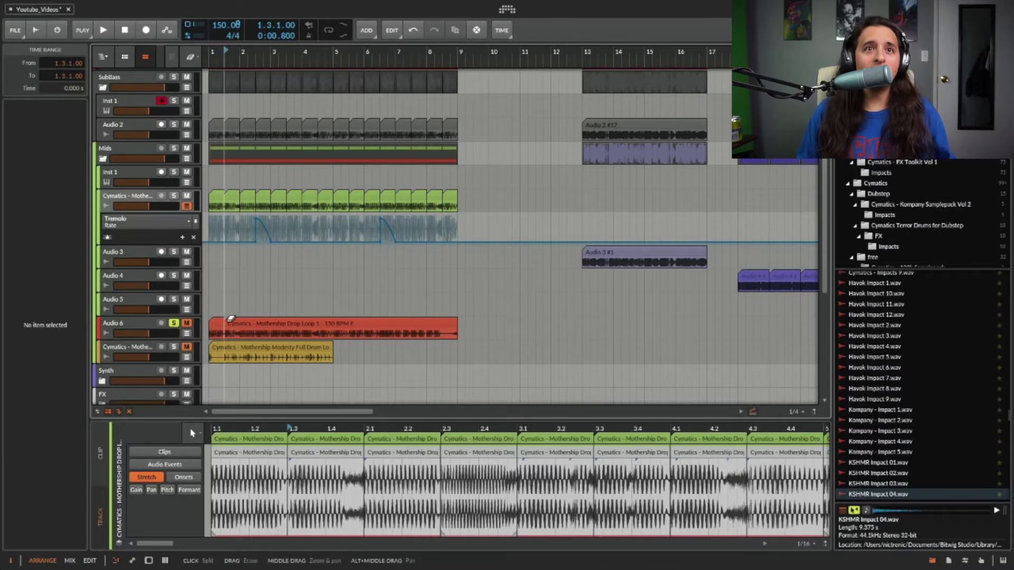
click(240, 333)
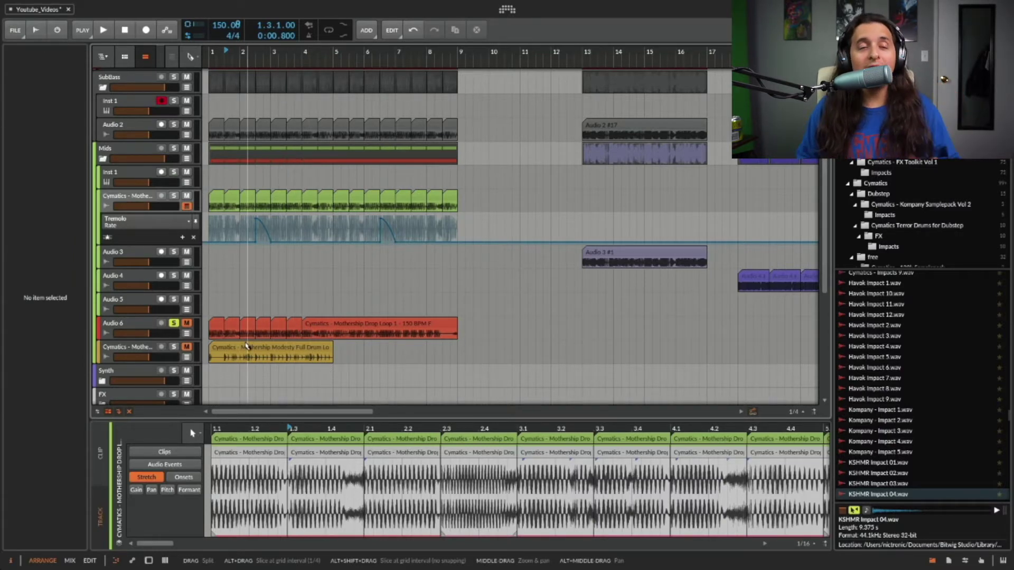
key(2)
Step: Solo the Cymatics Drip Drum Loop track and play it from the start of the arrangement
scroll(492, 289, up, 2)
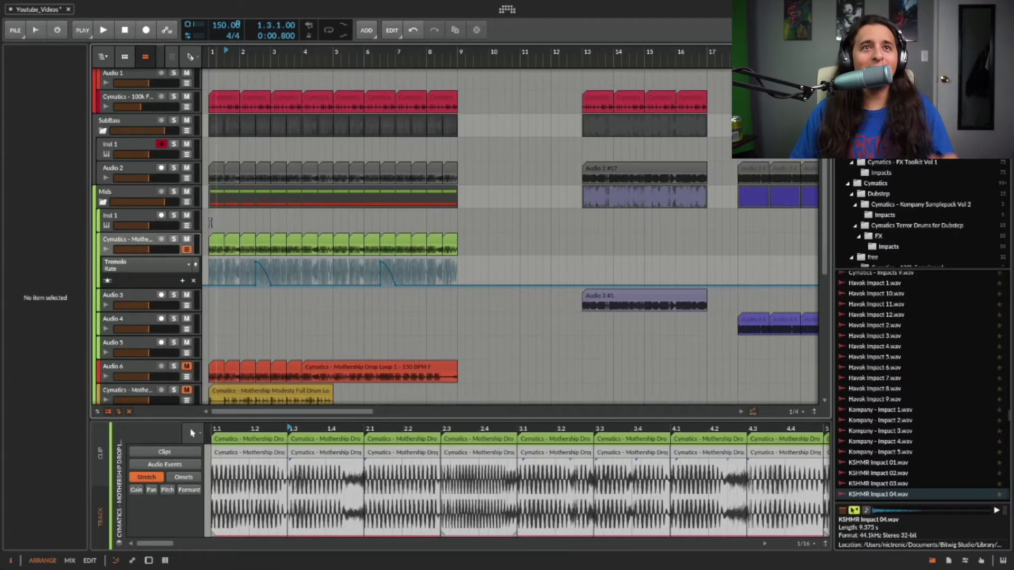
click(210, 224)
scroll(245, 211, up, 5)
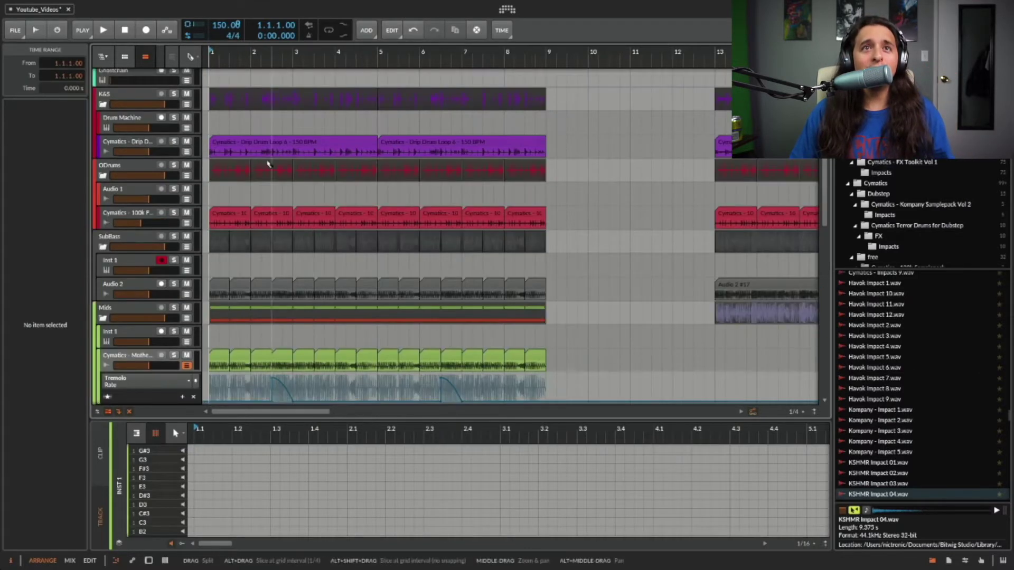
click(173, 141)
key(space)
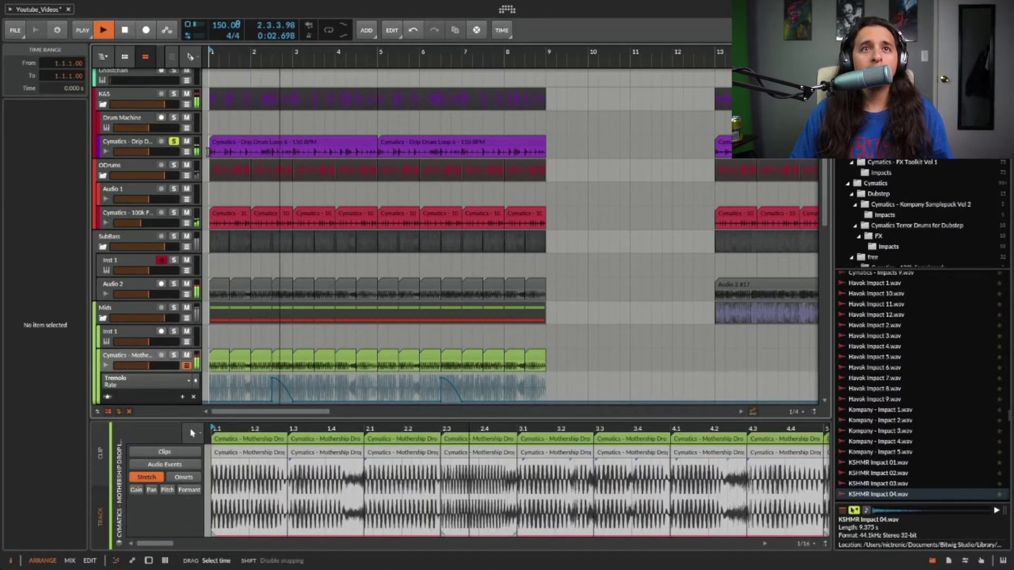
key(space)
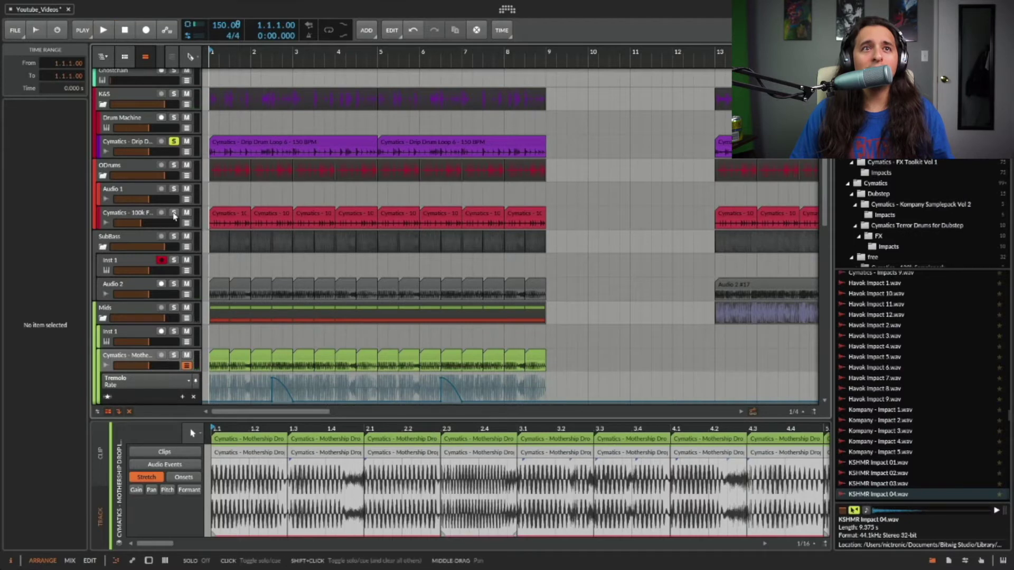
Step: Switch the solo from the Drip Drum Loop track to the Cymatics 100k track and listen to it
click(171, 213)
key(space)
click(173, 142)
key(space)
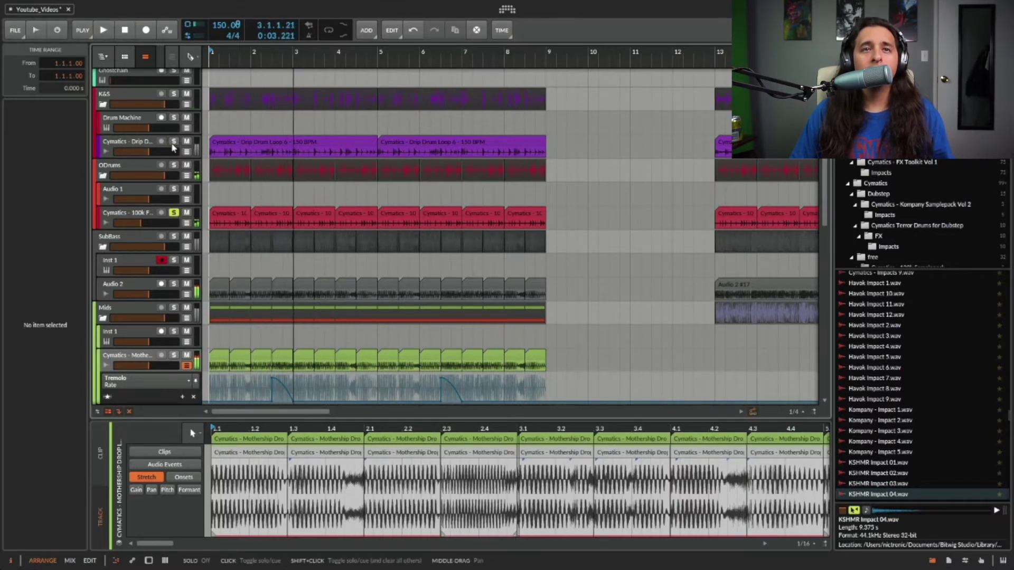
Step: Solo the green Mothership Drop Loop track in the Mids group and show its Raum and Tremolo devices
scroll(232, 344, down, 1)
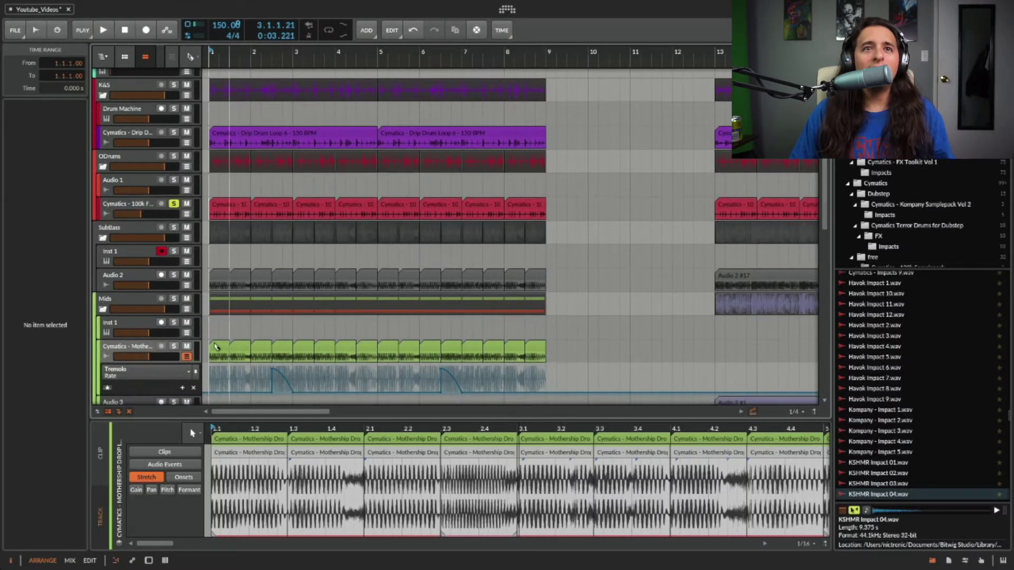
click(174, 346)
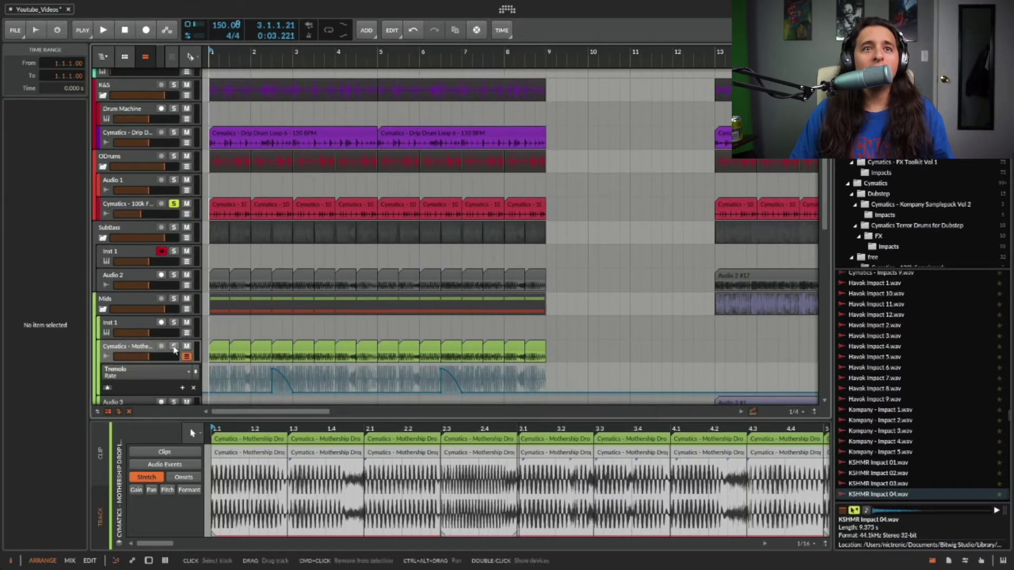
scroll(200, 264, down, 3)
scroll(377, 387, down, 5)
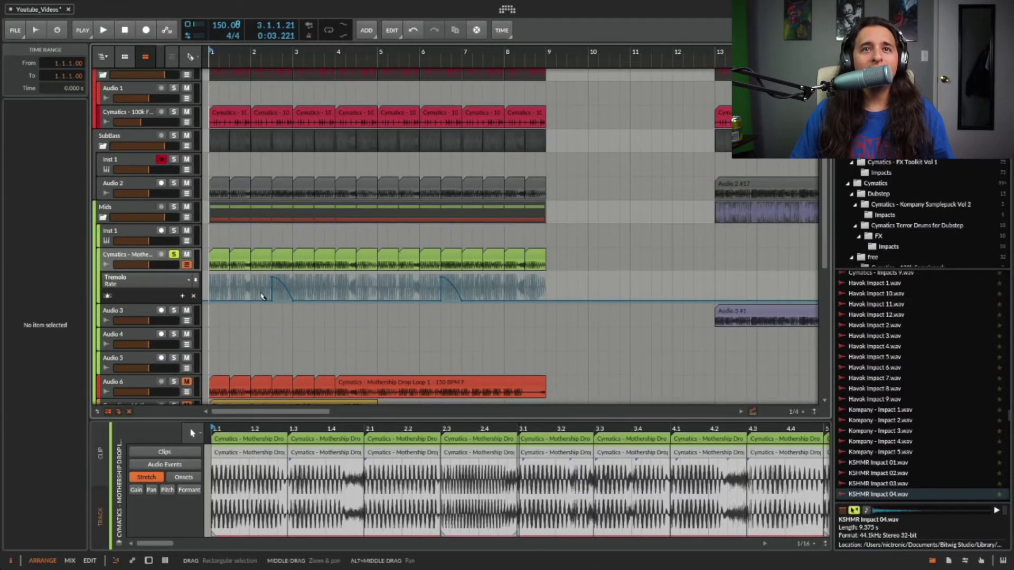
click(134, 259)
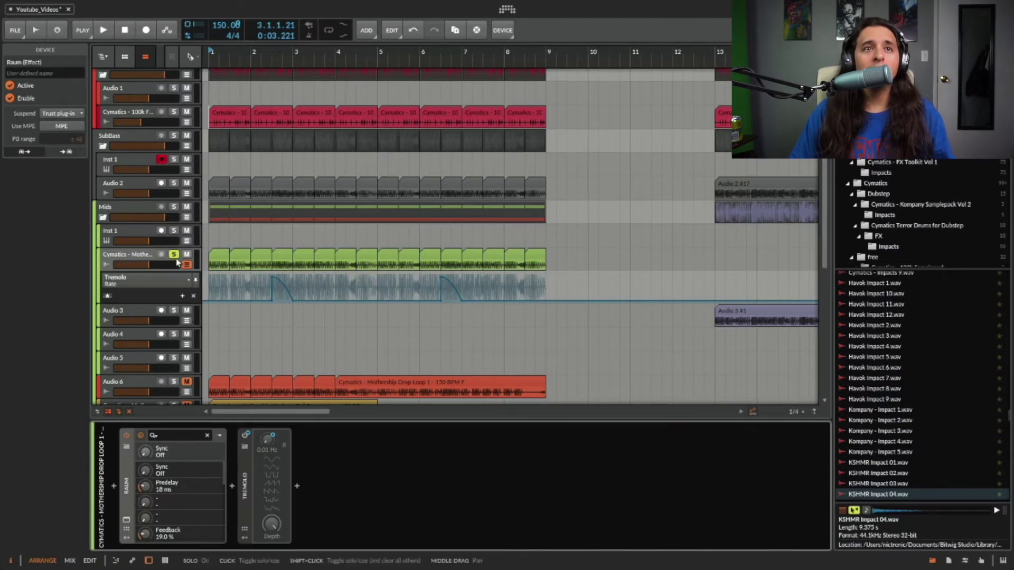
Step: Play the sliced Mothership Drop Loop with its Tremolo Rate automation from bar 1 through bar 8, then clear its solo
click(207, 265)
key(space)
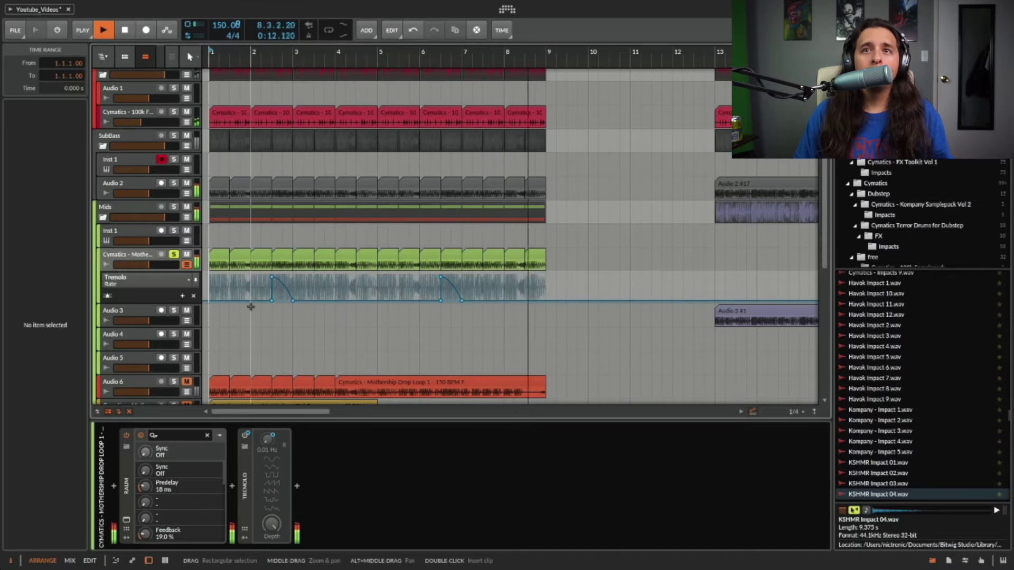
key(space)
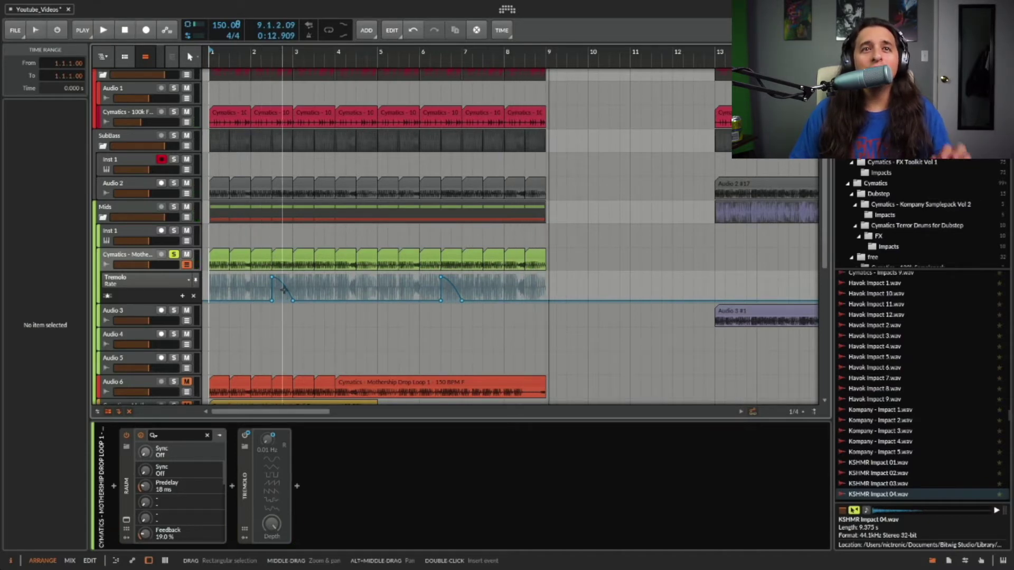
click(260, 246)
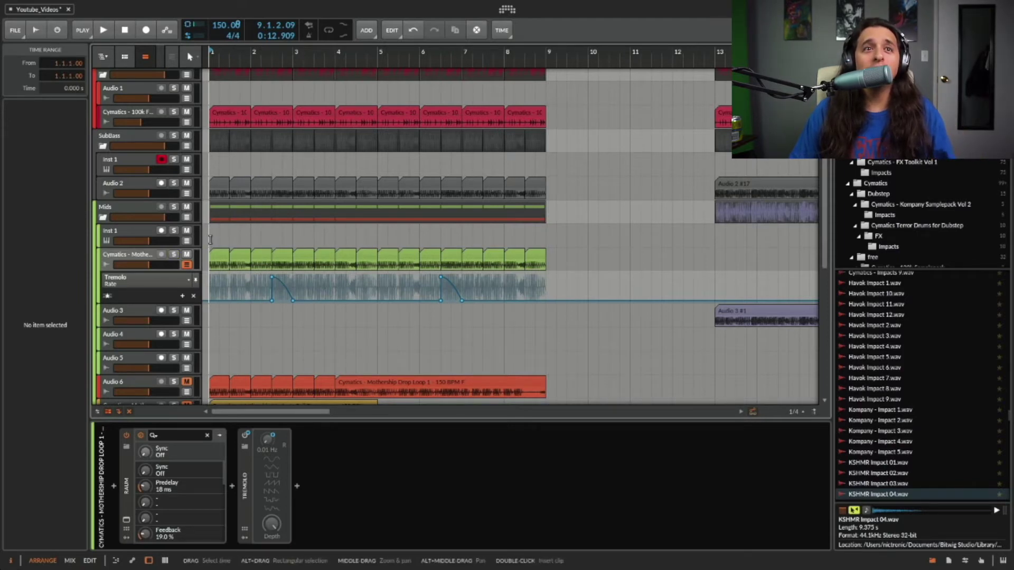
Step: Play the full arrangement with all layers together from bar 1 to bar 9
scroll(210, 240, up, 4)
key(space)
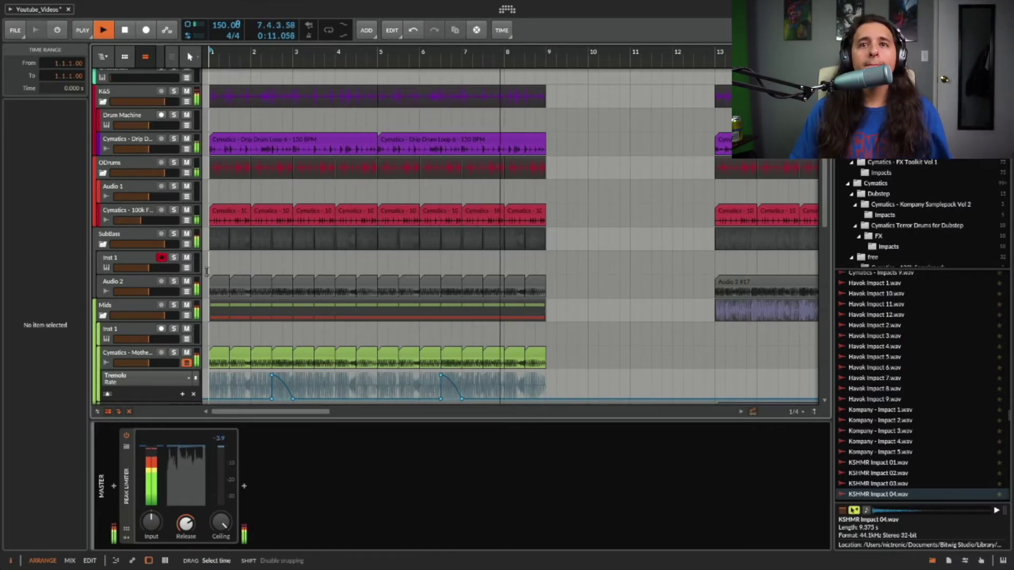
key(space)
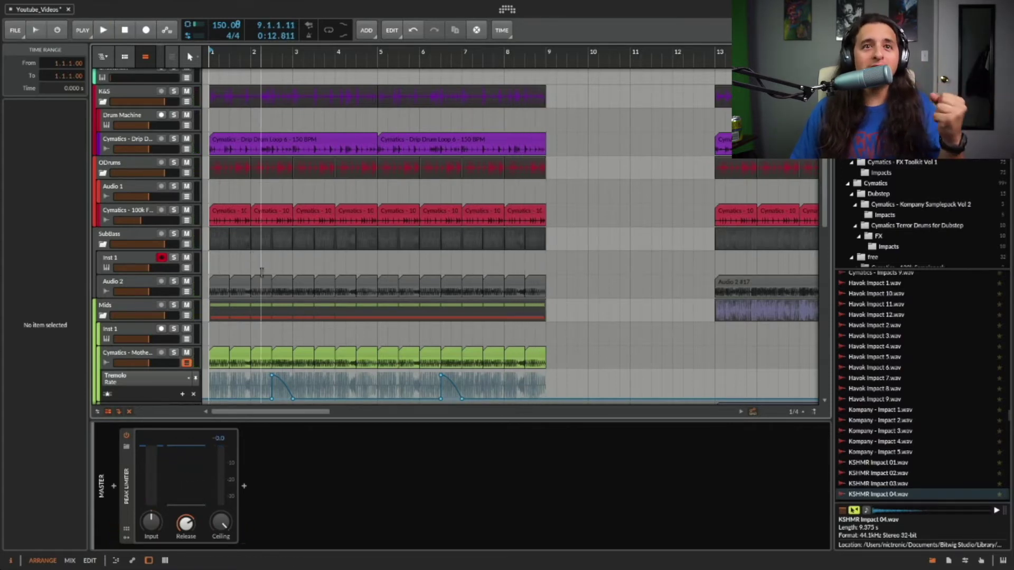
Step: Consolidate all the red Mothership Drop Loop slices on Audio 6 into one clip and scale it to 50%
scroll(263, 276, down, 6)
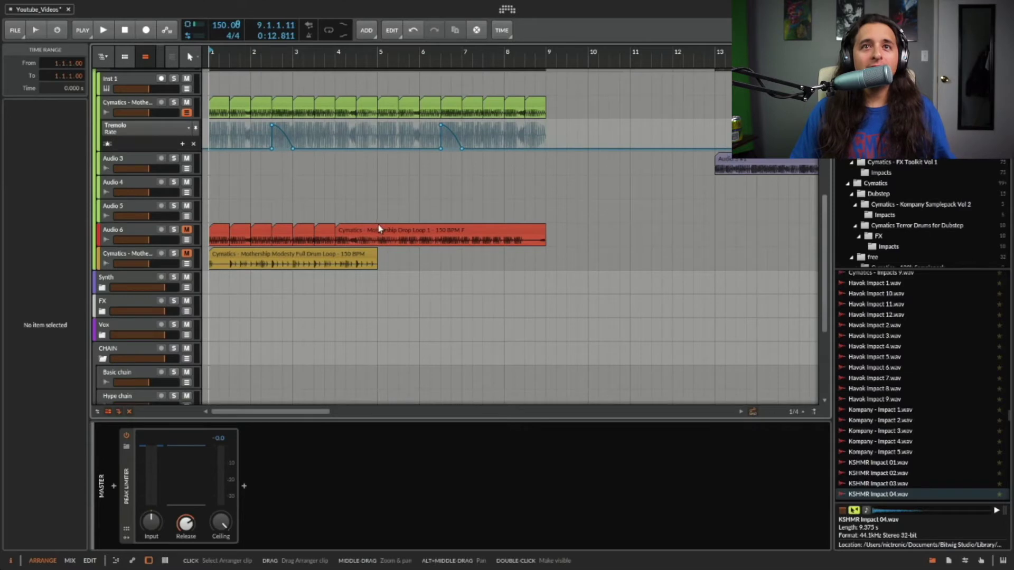
click(353, 236)
shift+click(238, 230)
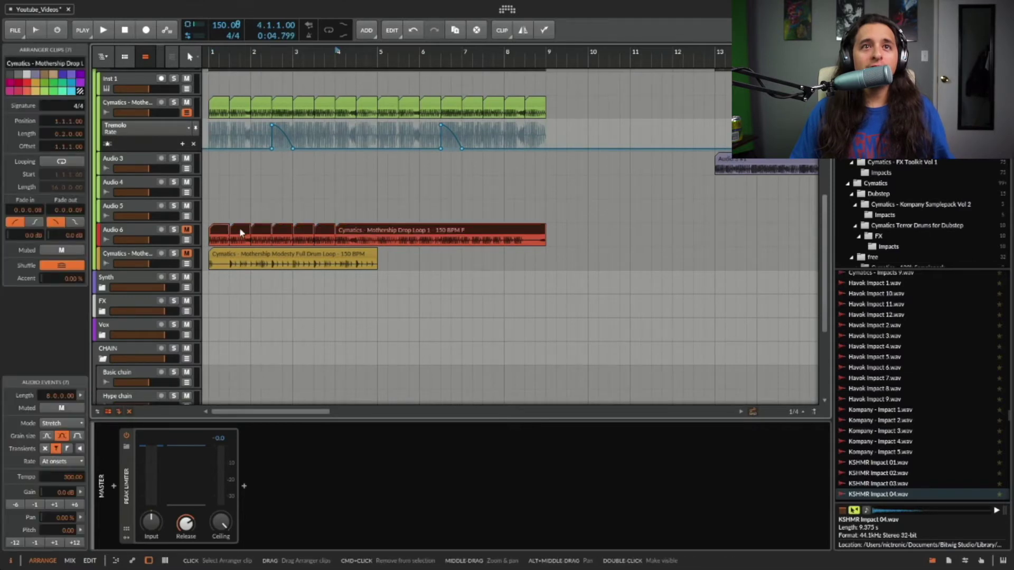
right_click(221, 232)
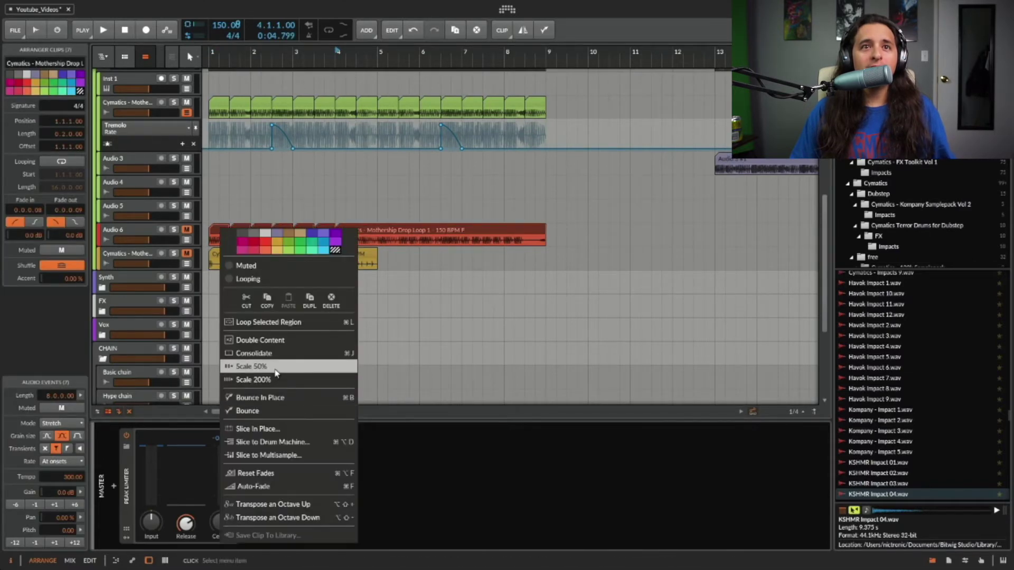
click(251, 366)
right_click(373, 232)
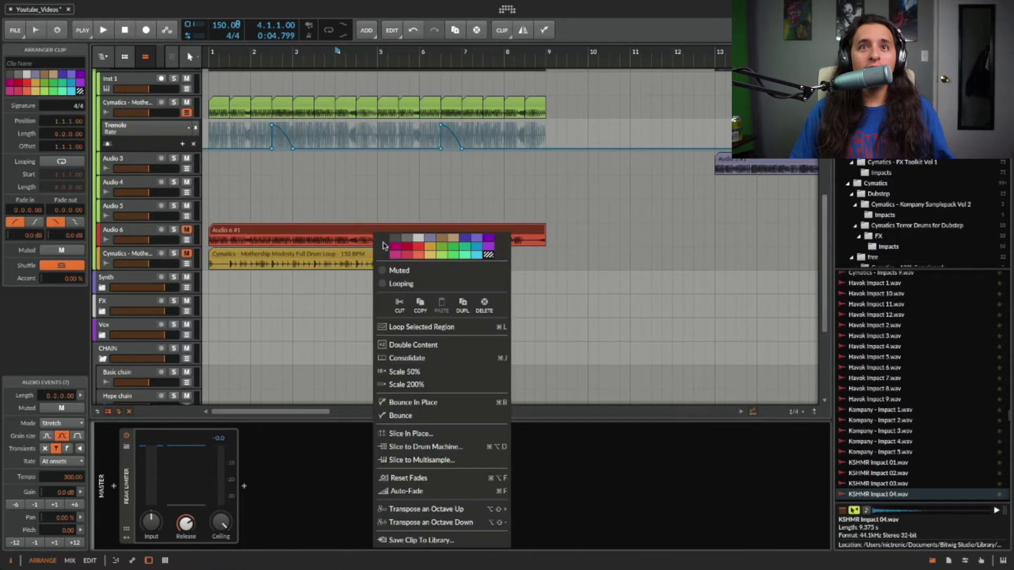
click(412, 397)
Step: Solo the Audio 6 track, listen to its scaled clip from bar 1, and clear the solo
click(176, 234)
key(space)
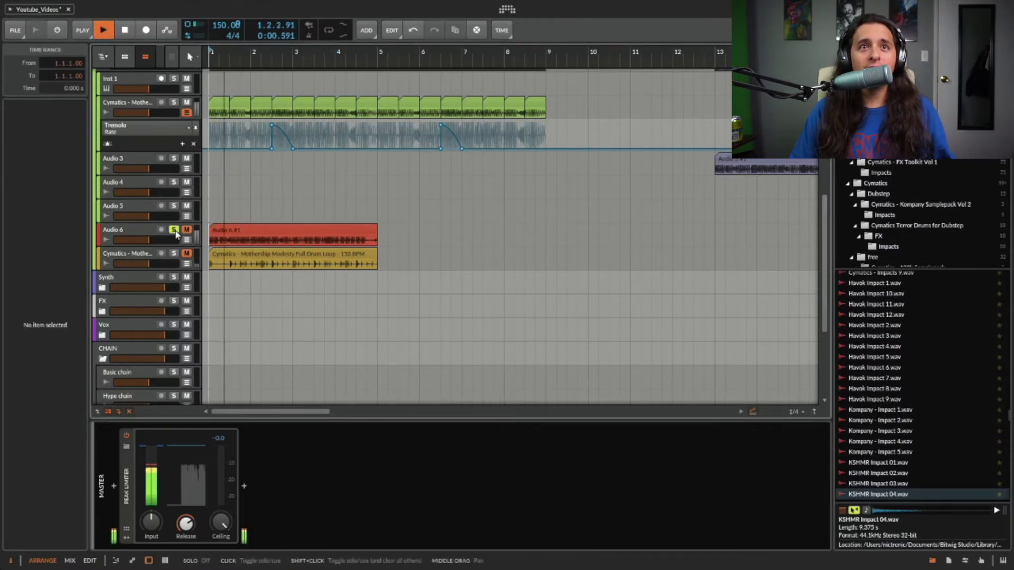
click(174, 230)
key(space)
Step: Solo the Cymatics Drip track and play its Utopia Full Drum Loop clip from bar 13
scroll(195, 230, up, 4)
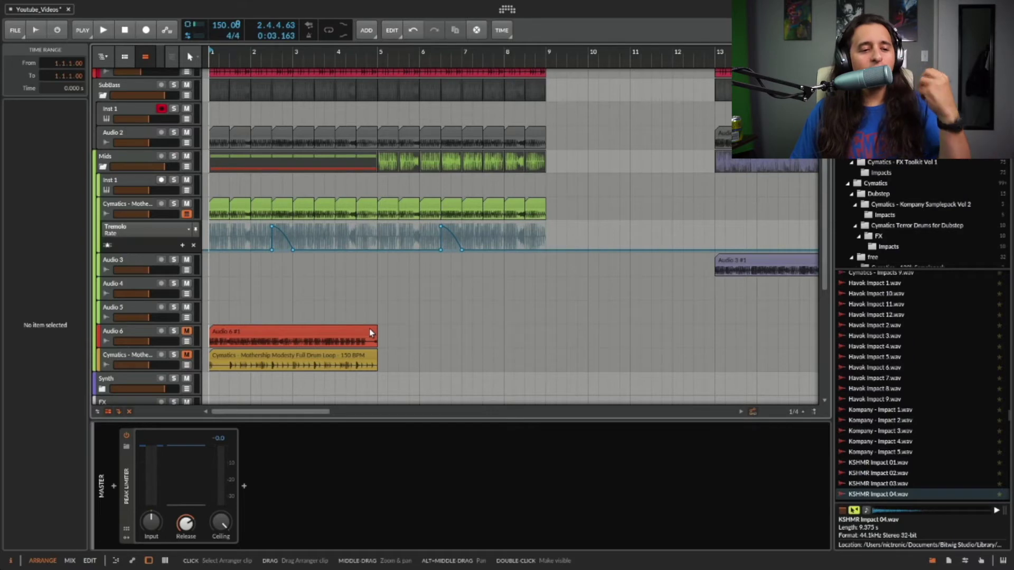
scroll(446, 238, right, 5)
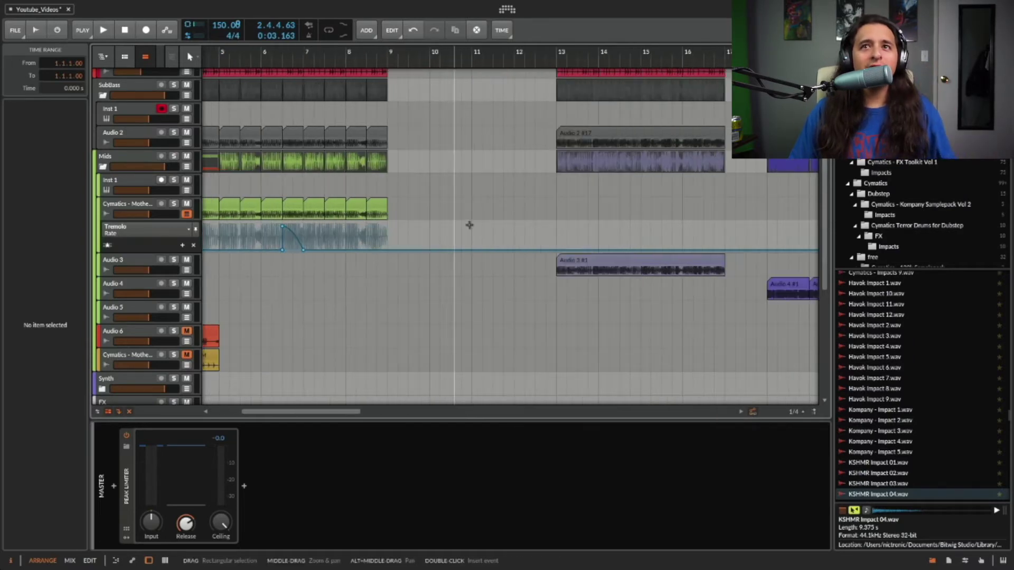
scroll(499, 224, left, 2)
scroll(499, 224, up, 5)
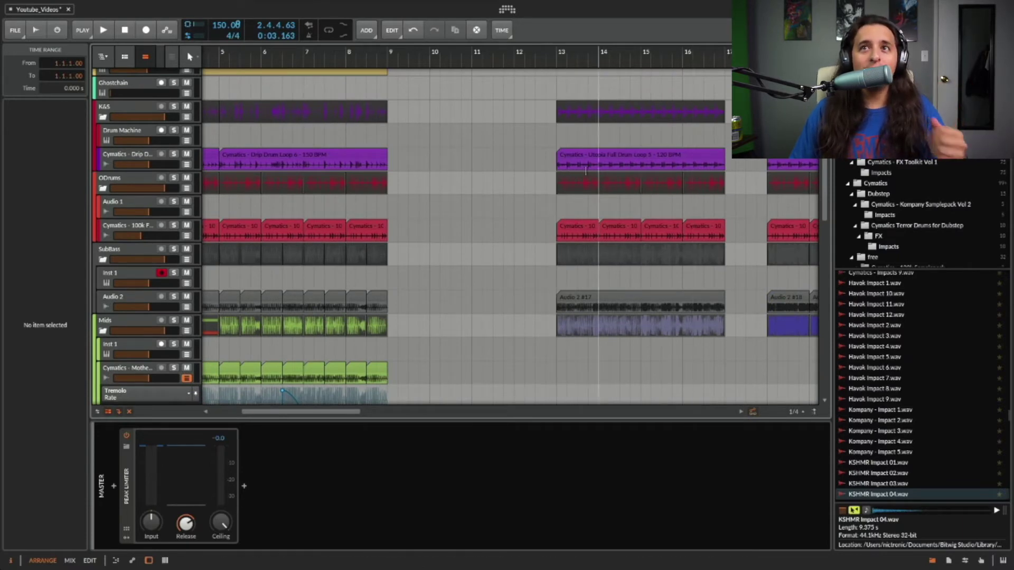
scroll(528, 174, right, 2)
click(488, 177)
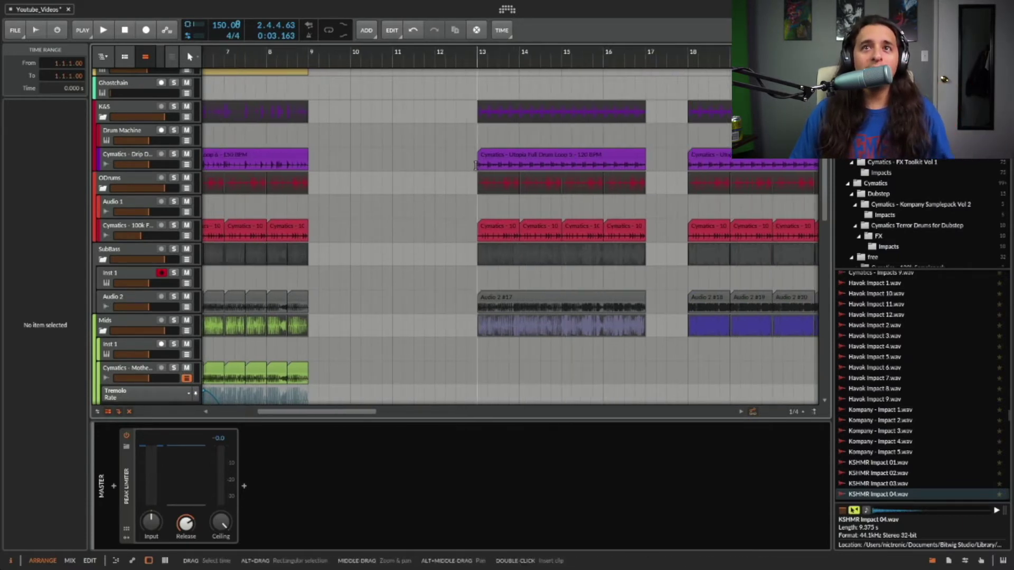
click(174, 155)
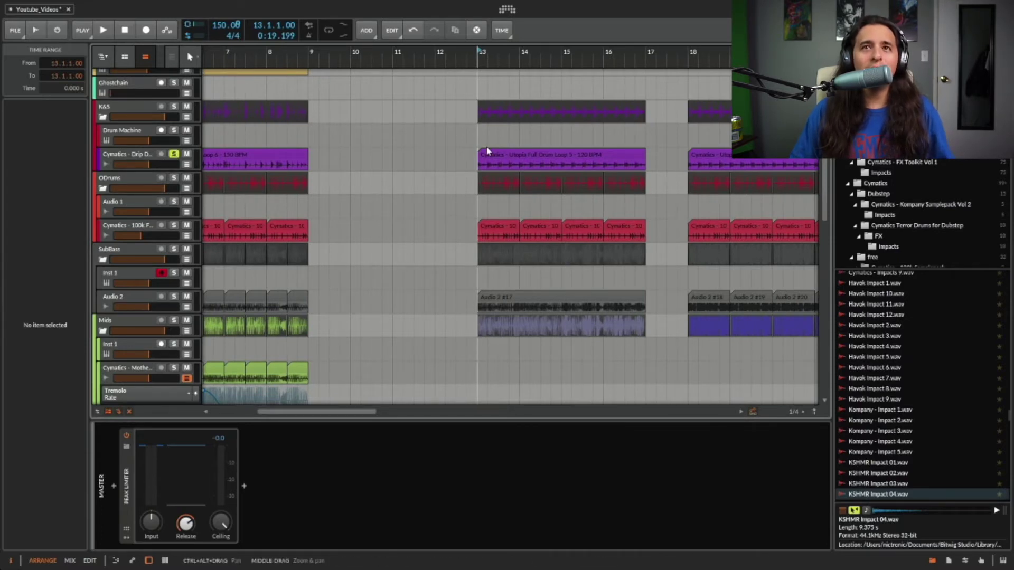
key(space)
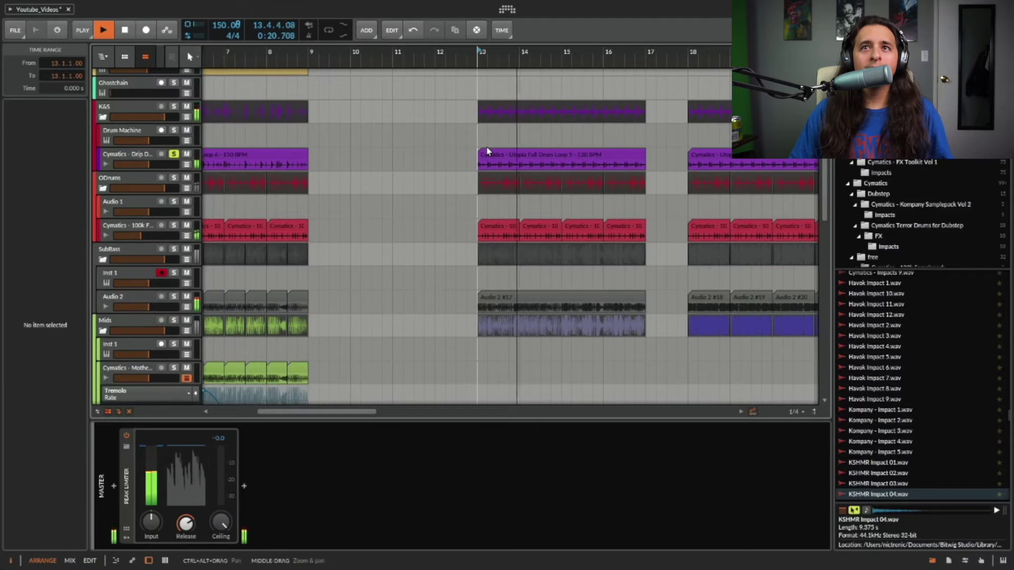
key(space)
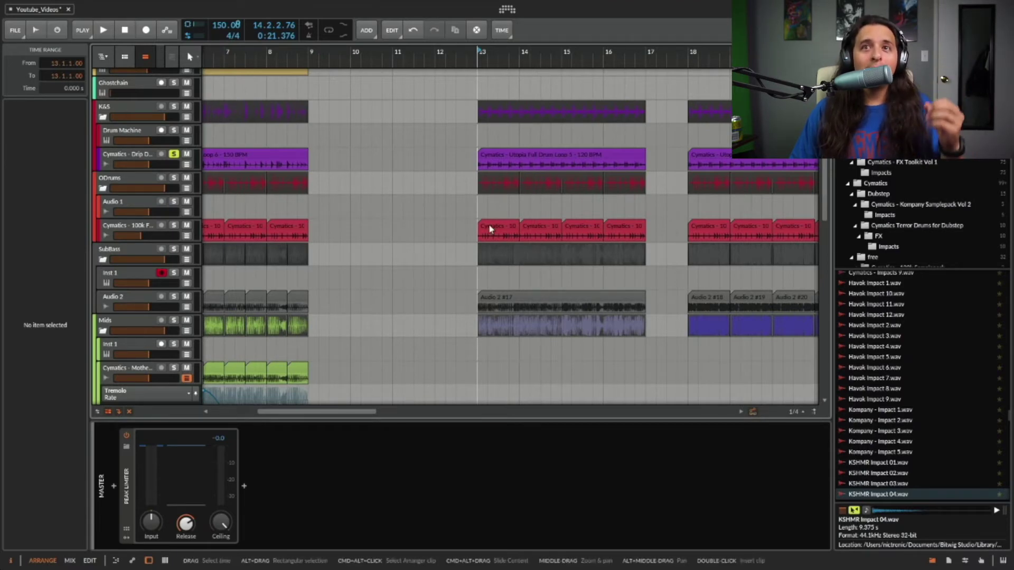
Step: Compare the Audio 3 clip at bar 13 with the green Mothership slices in bars 1 to 8 by selecting each
scroll(537, 263, down, 5)
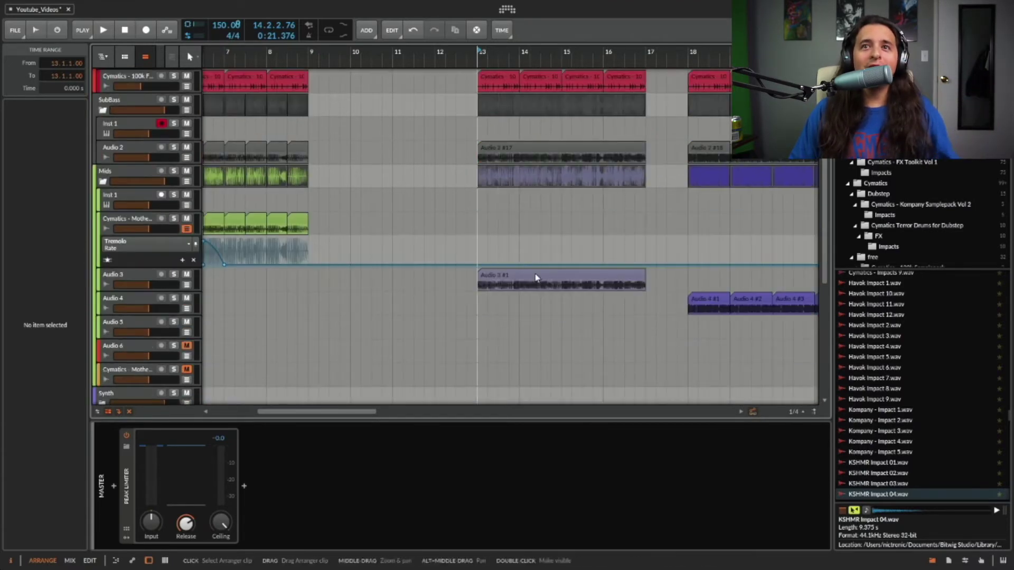
click(537, 277)
scroll(422, 253, left, 6)
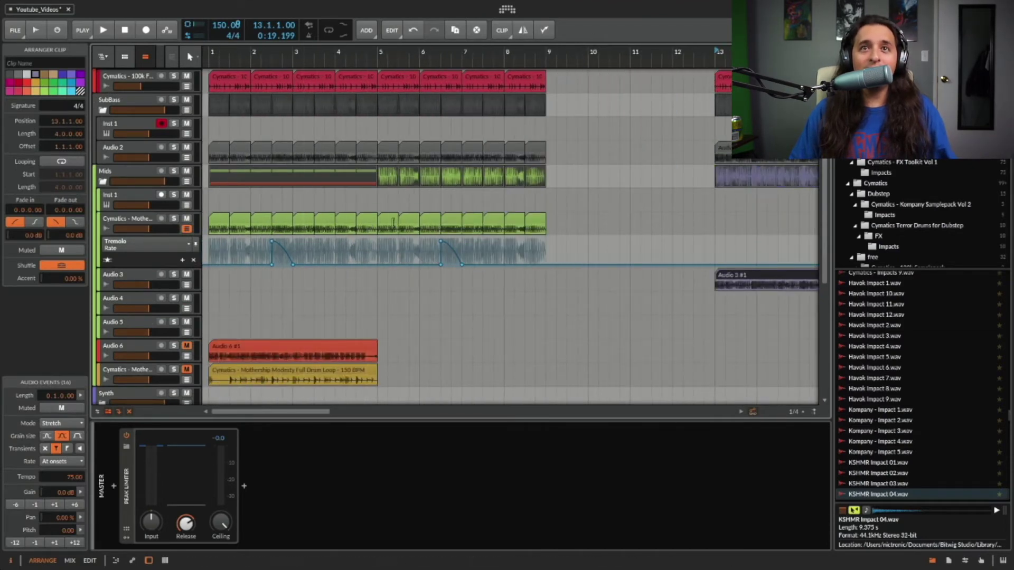
click(535, 220)
shift+click(218, 223)
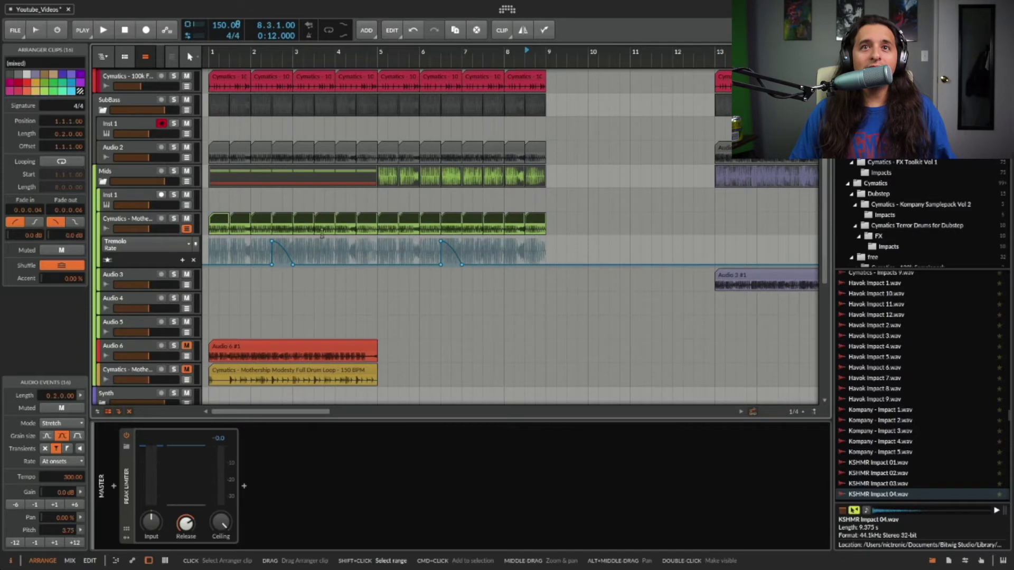
scroll(581, 237, right, 2)
scroll(632, 239, right, 2)
click(640, 272)
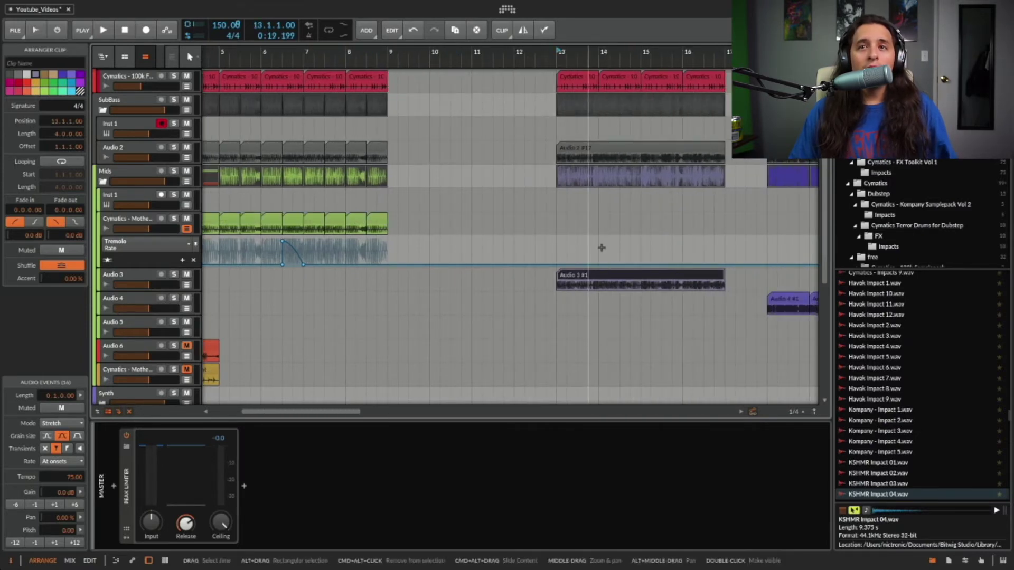
scroll(592, 258, left, 4)
scroll(602, 242, right, 1)
scroll(628, 229, right, 2)
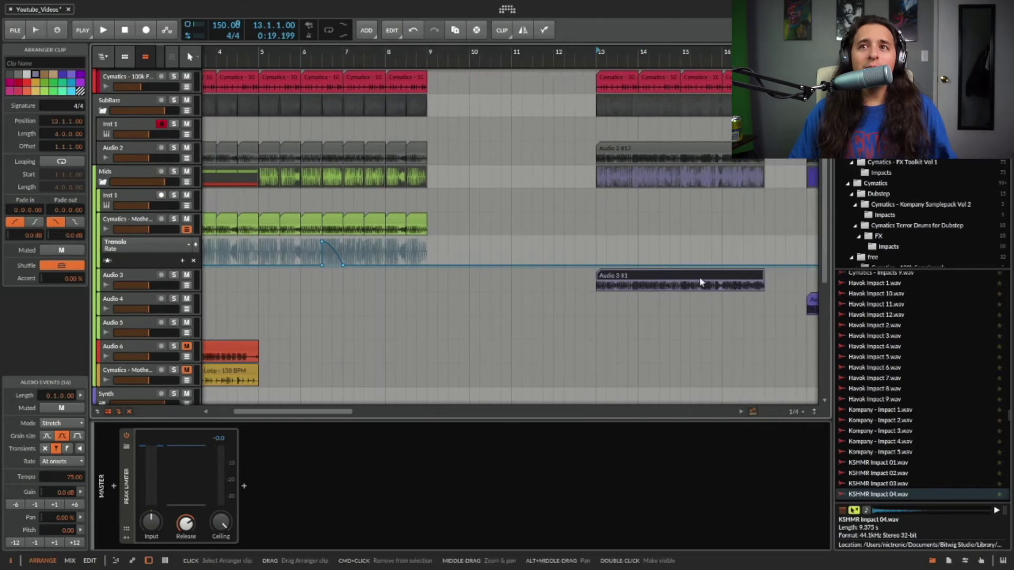
Step: Switch the solo from the drum loop track to Audio 3 and play its clip from bar 13 to bar 17
click(653, 268)
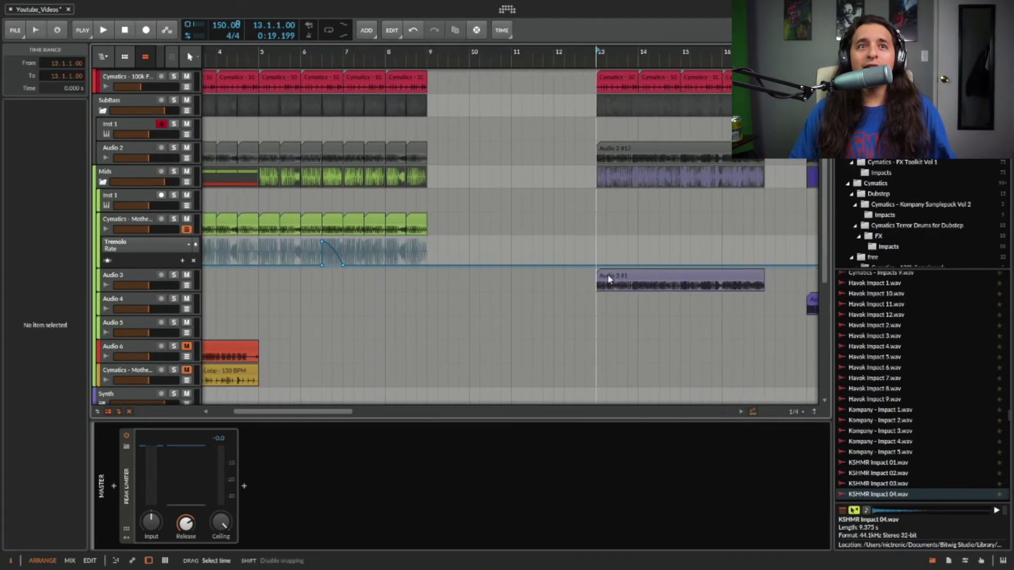
click(174, 275)
scroll(338, 237, up, 3)
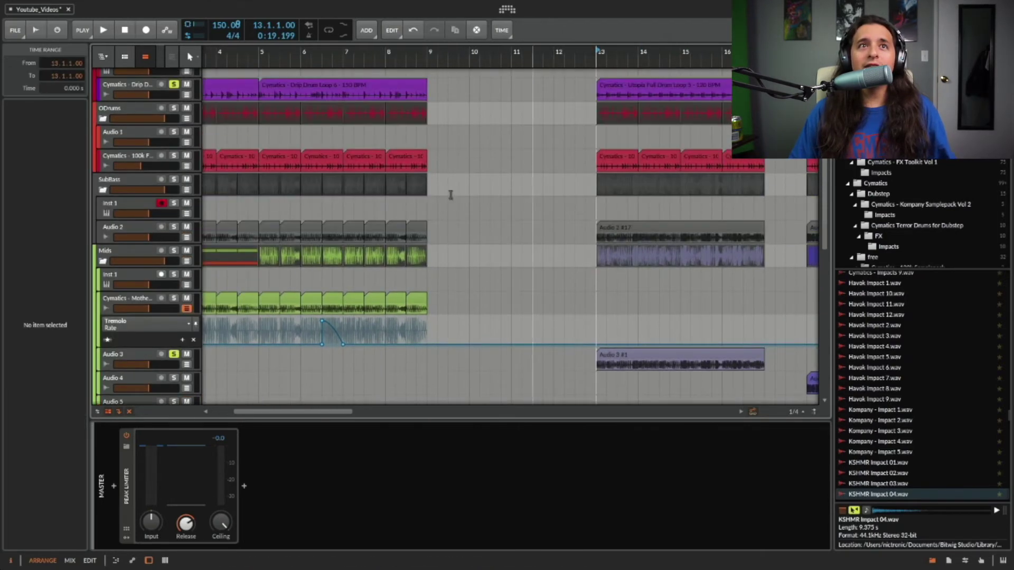
key(space)
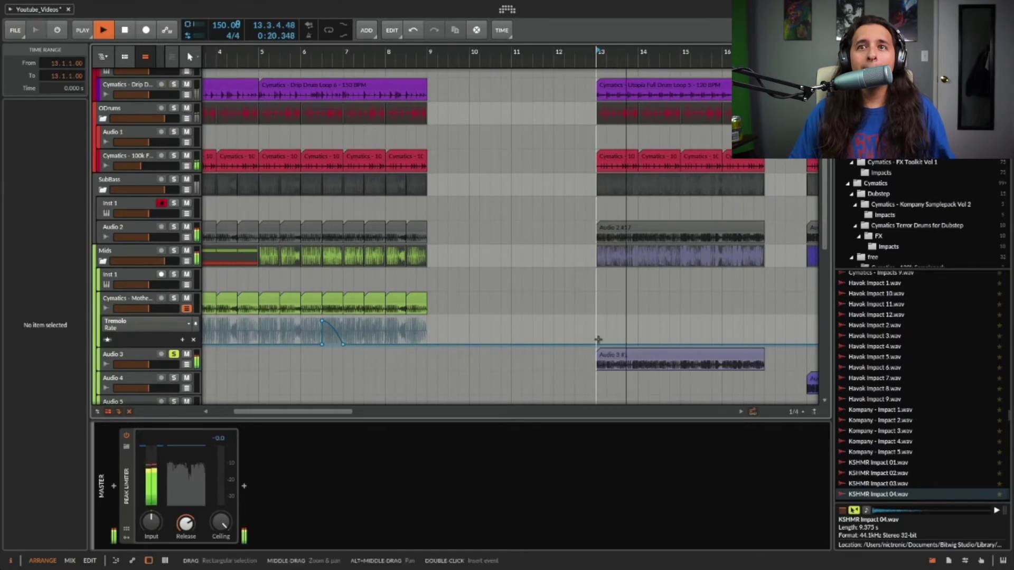
scroll(599, 333, right, 5)
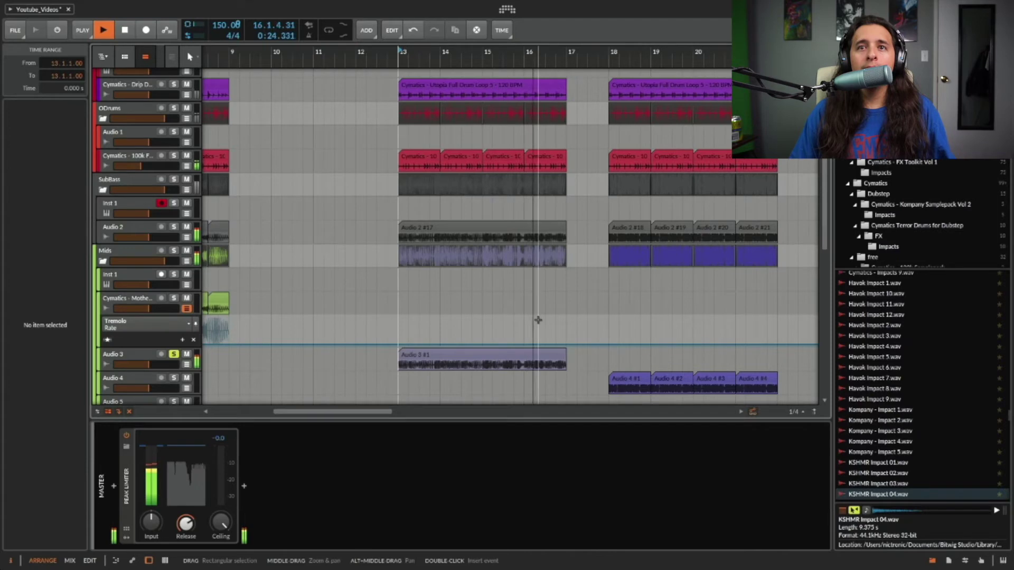
key(space)
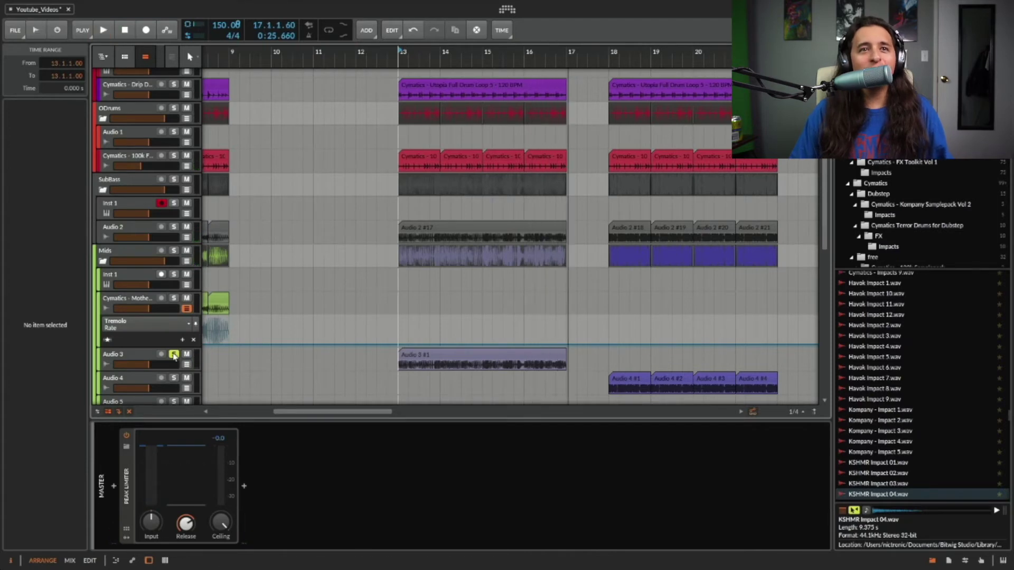
Step: Play all tracks unsoloed from bar 13 and lower the Audio 2 track's volume to about -19.5 dB
click(400, 308)
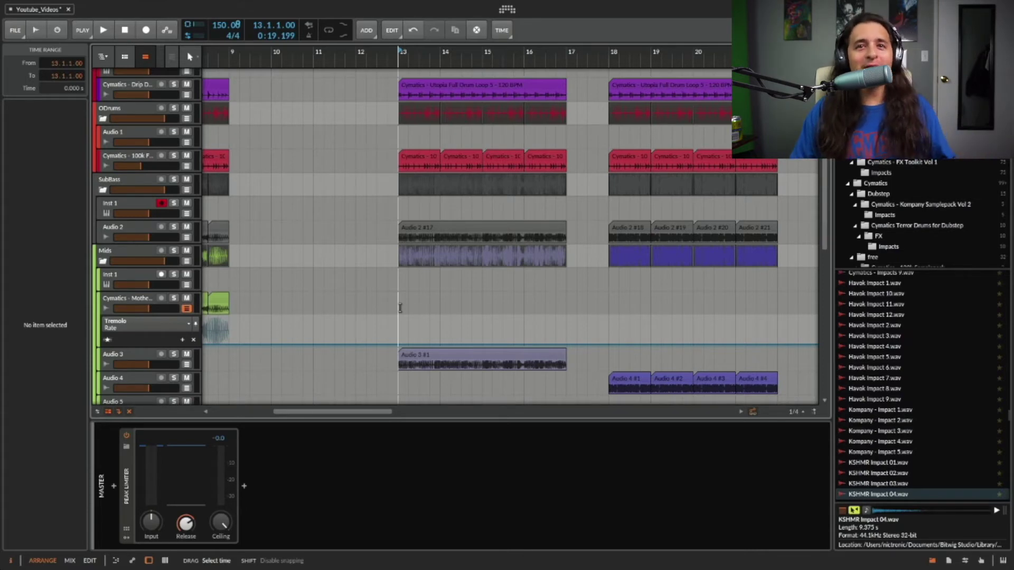
key(space)
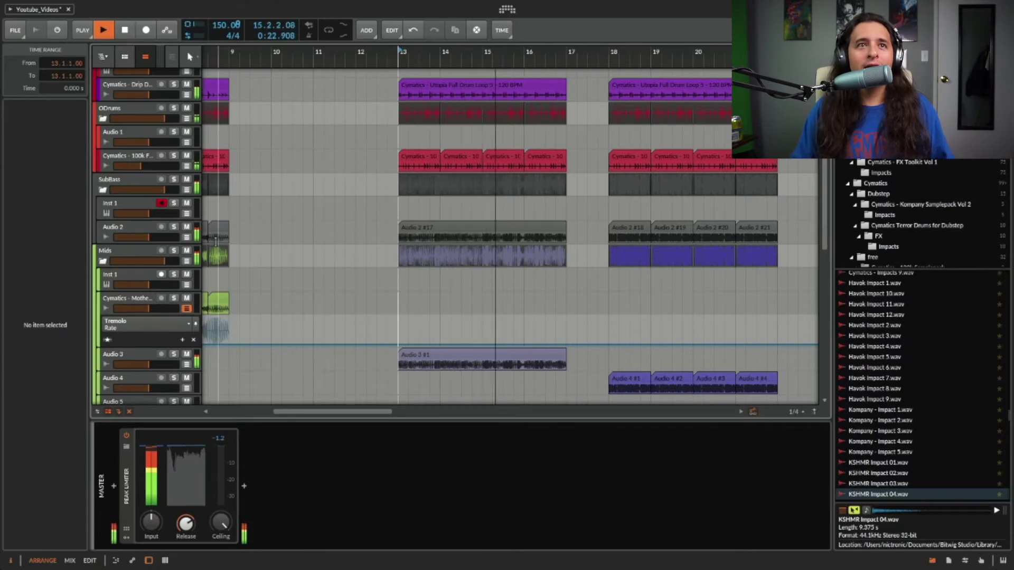
drag(149, 237, 140, 240)
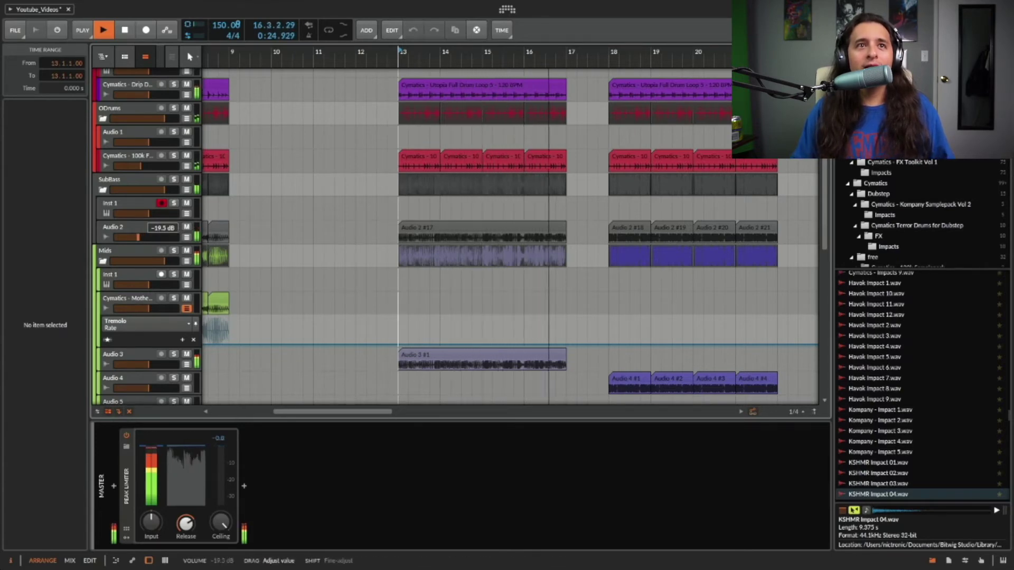
key(space)
Step: Examine the clip sections at bars 18 and 23 across the tracks and place the play start at bar 18
scroll(561, 203, right, 5)
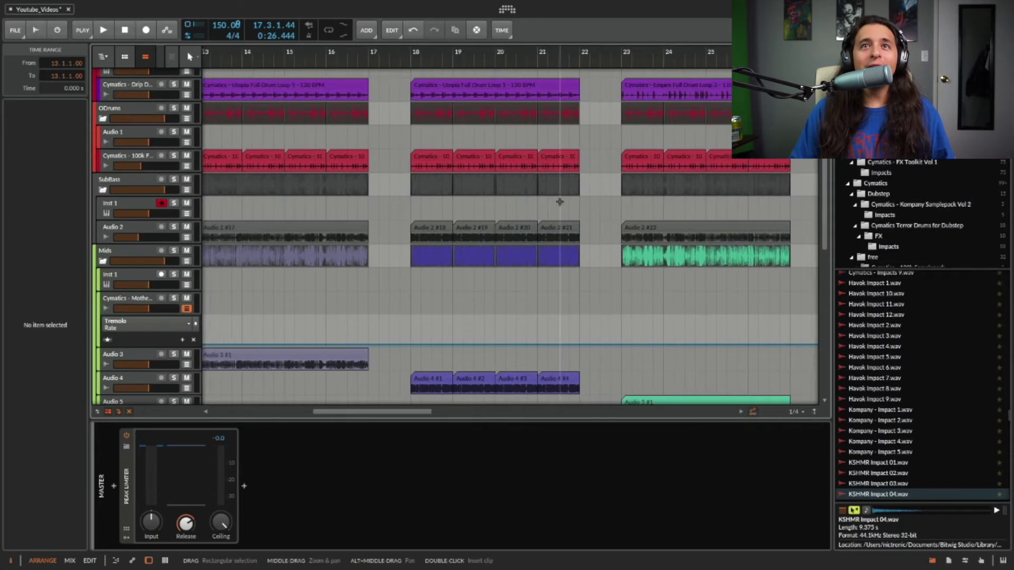
scroll(561, 202, left, 1)
scroll(554, 204, down, 5)
scroll(539, 216, up, 5)
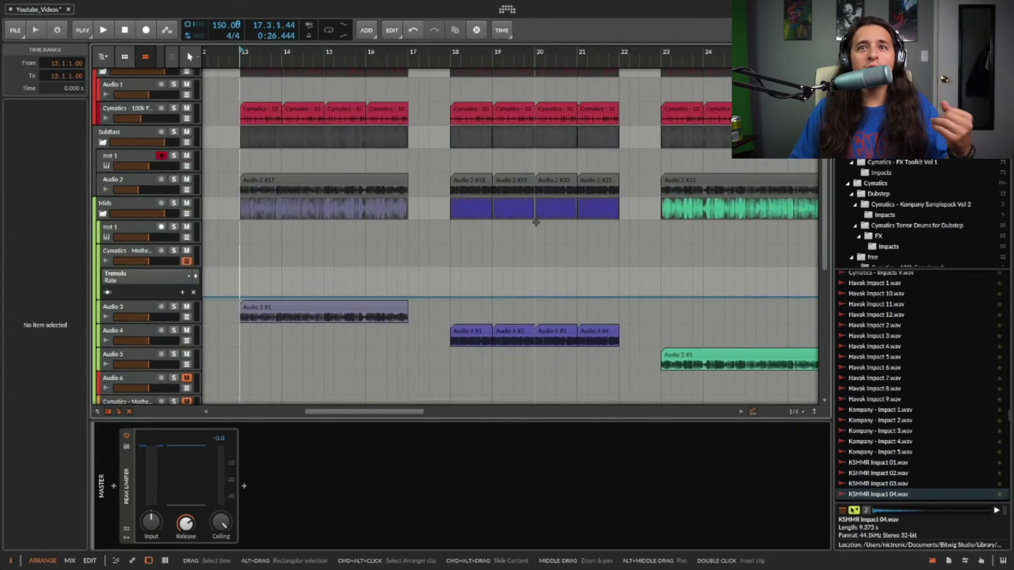
scroll(507, 243, up, 2)
scroll(497, 241, down, 4)
scroll(489, 240, up, 1)
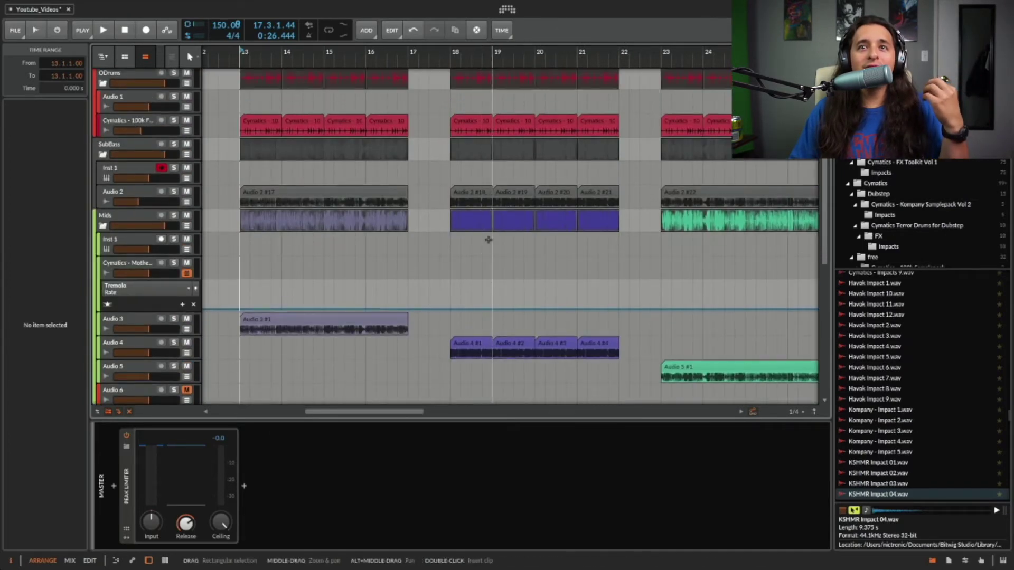
click(452, 248)
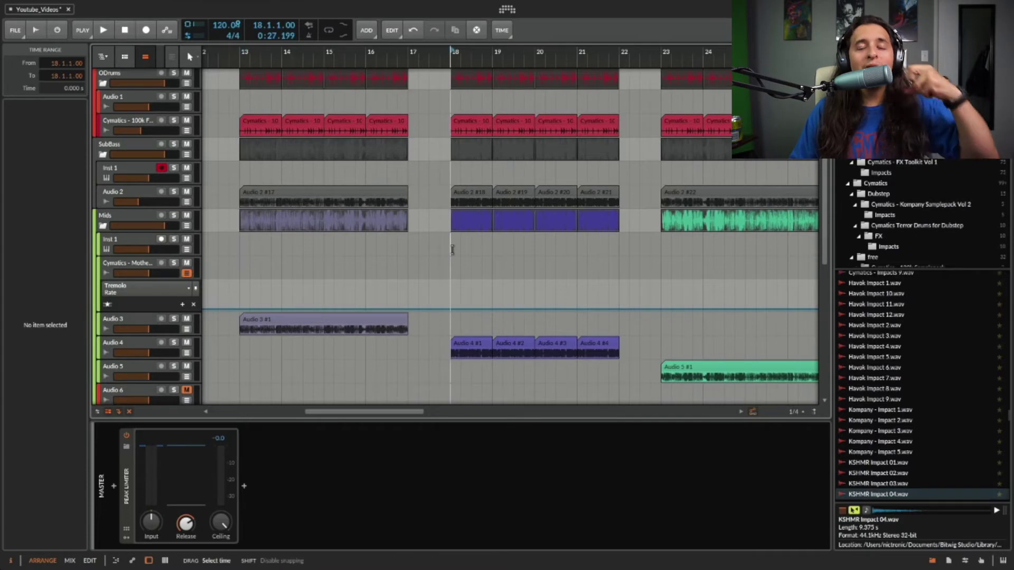
Step: Scale the Audio 3 clip at bar 13 to 50% twice, shortening it to one bar
click(342, 319)
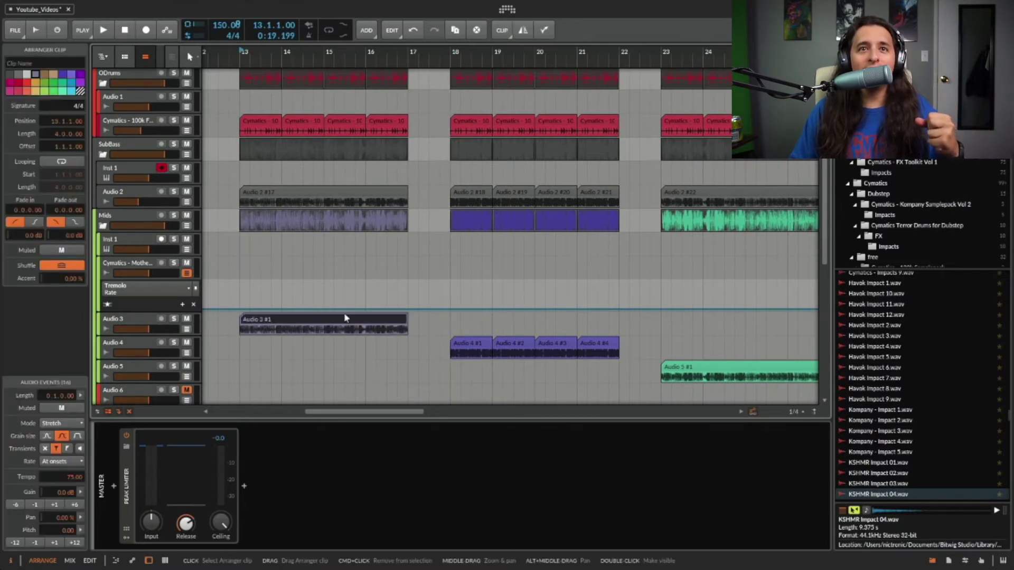
right_click(324, 323)
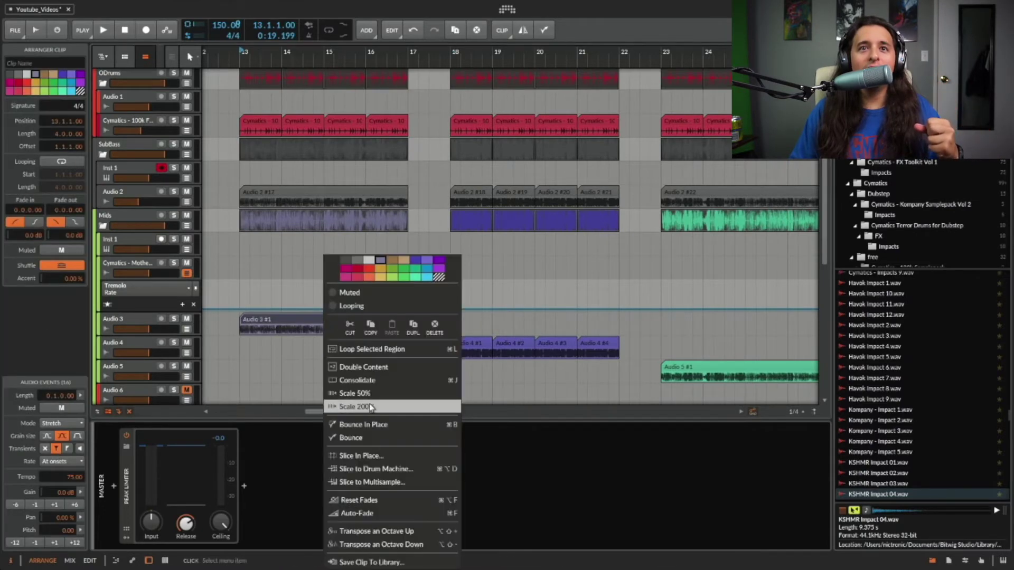
click(369, 403)
right_click(305, 322)
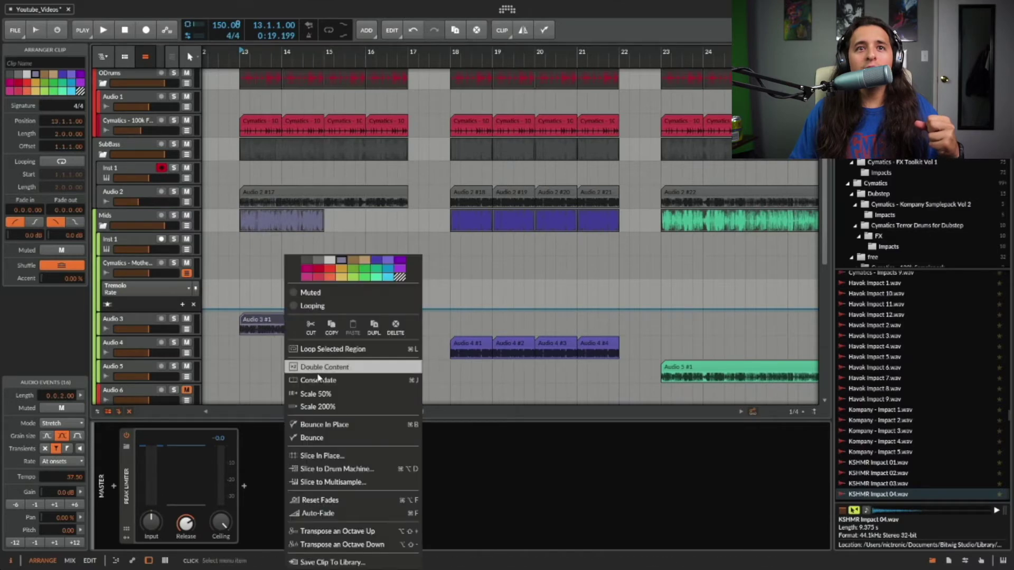
click(320, 400)
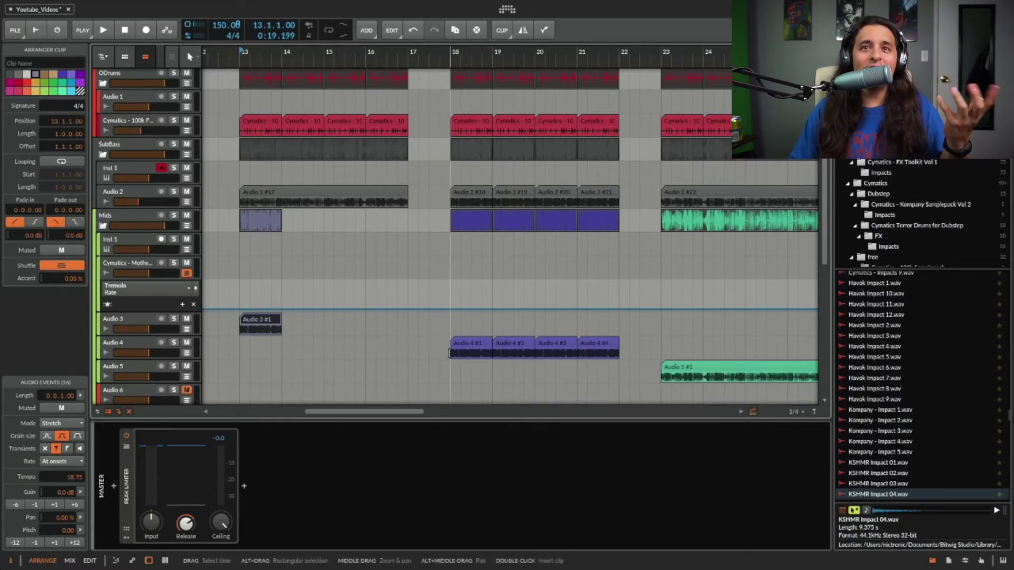
Step: View the settings of the Drip effect on the Audio 4 track, which uses the LO-FI preset
click(451, 326)
click(149, 350)
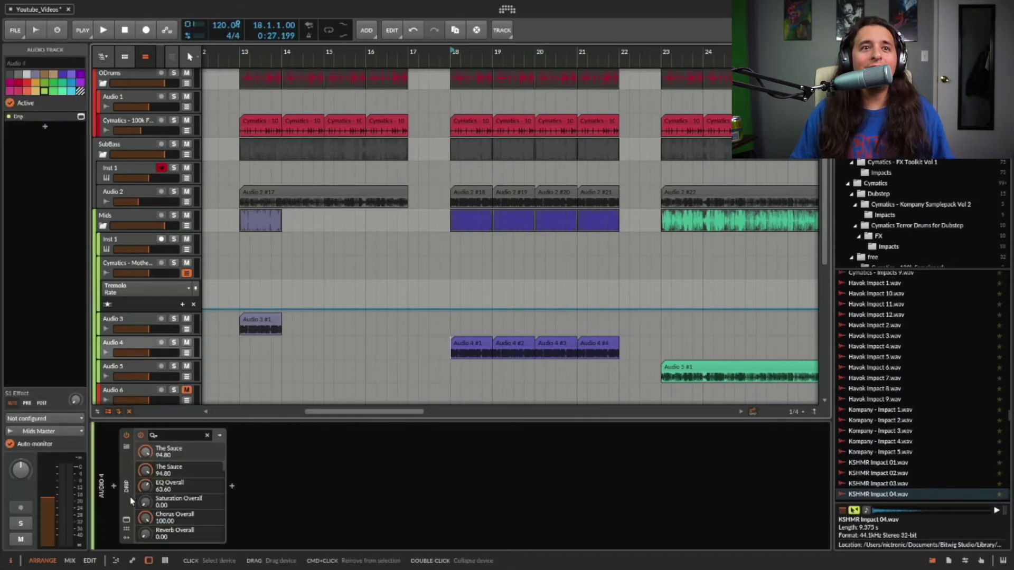
click(126, 520)
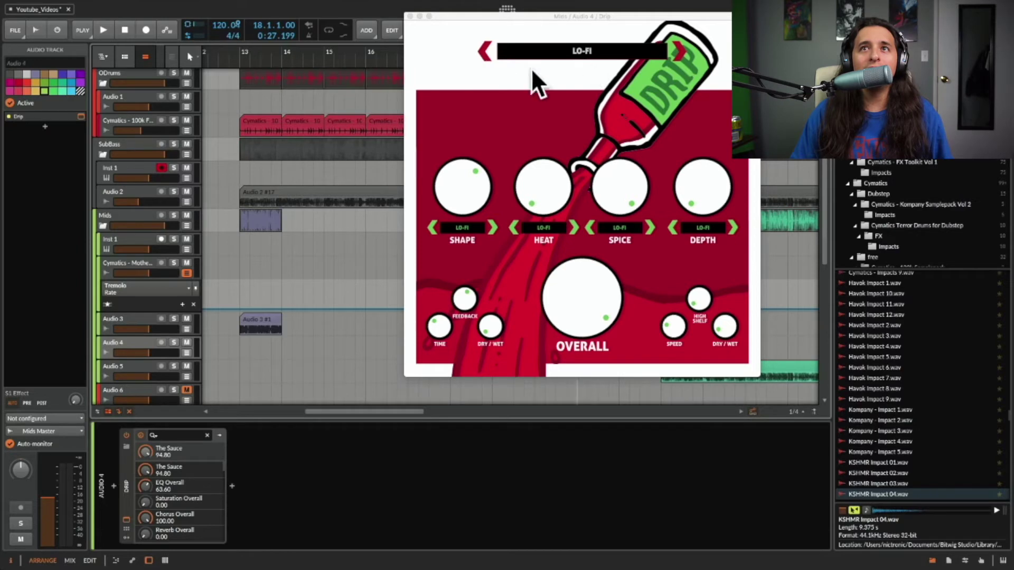
click(410, 17)
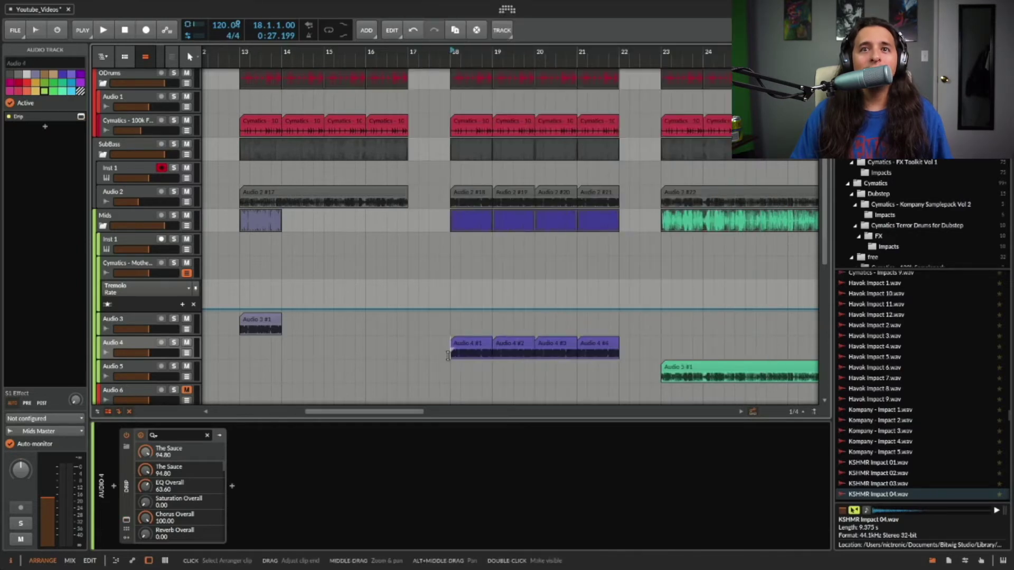
Step: Solo the Audio 4 track and play its sliced clips from bar 18
click(173, 343)
click(449, 354)
key(space)
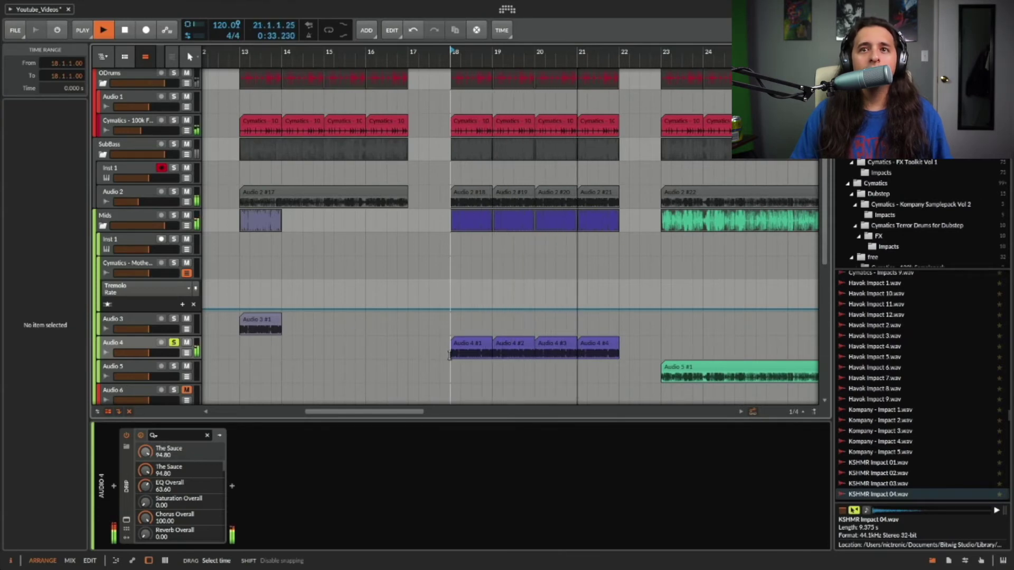
key(space)
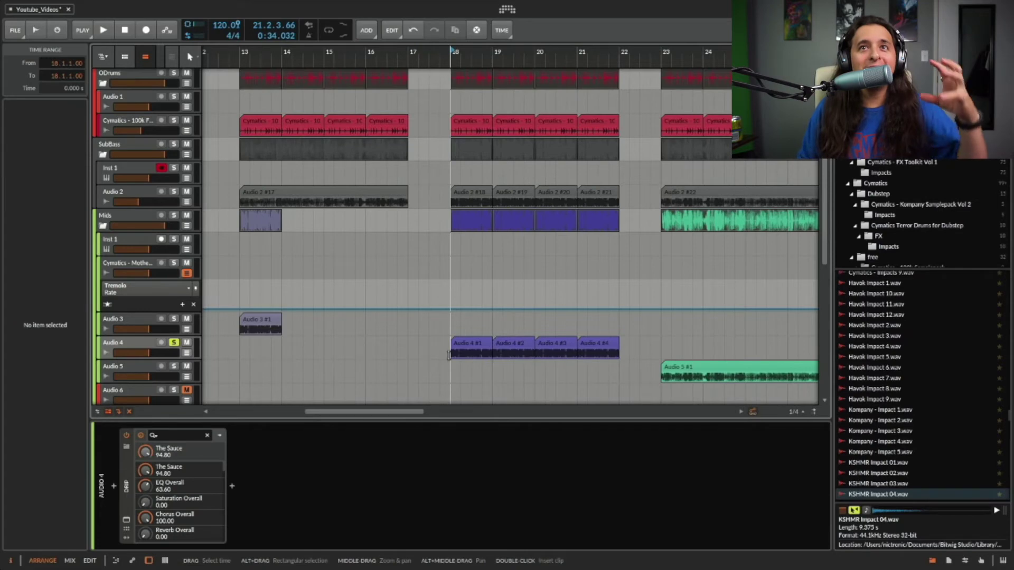
Step: Play the bar 18 section with all tracks unsoloed to hear the Audio 4 slices with the drums
scroll(448, 343, up, 5)
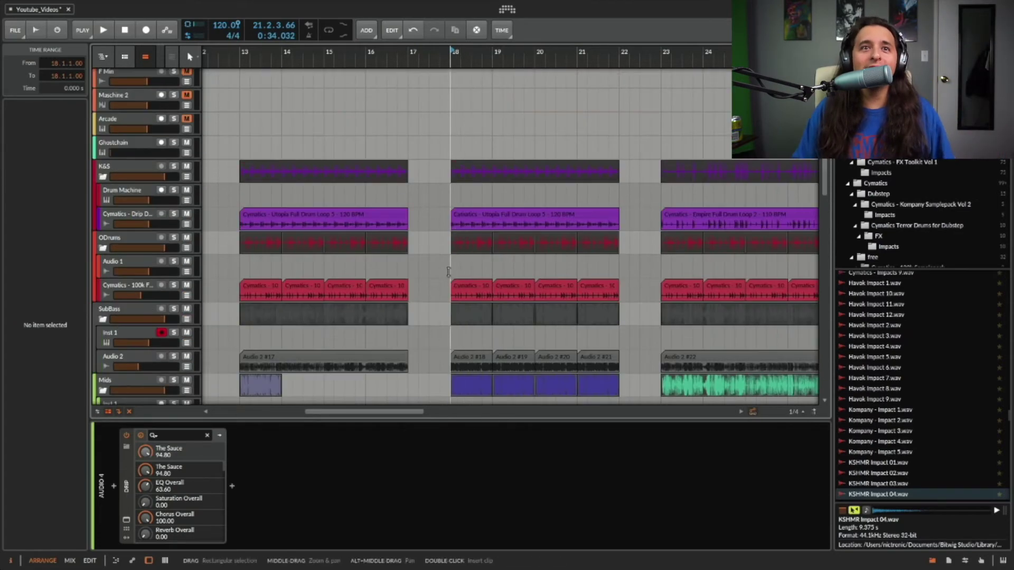
scroll(448, 272, down, 5)
key(space)
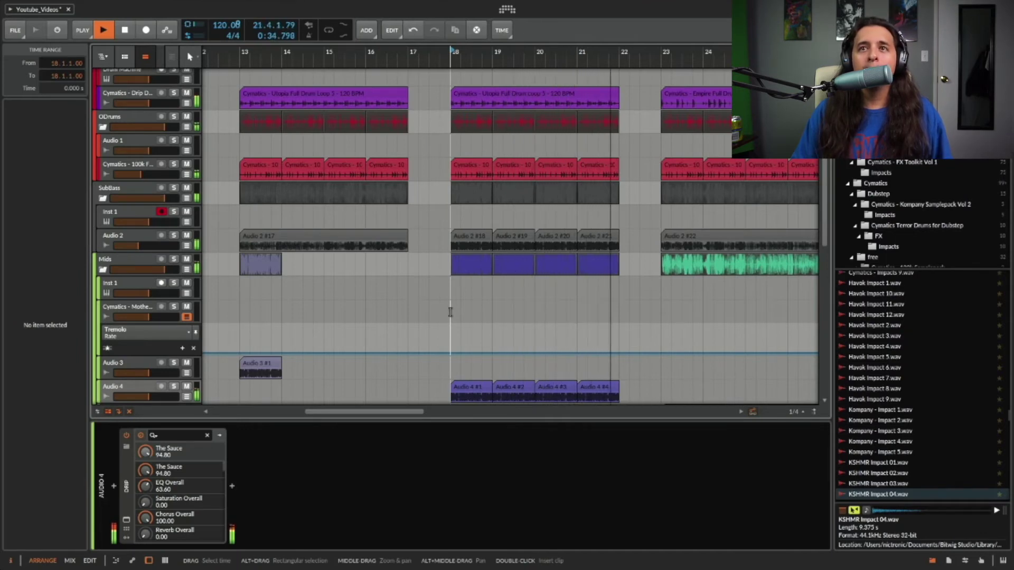
key(space)
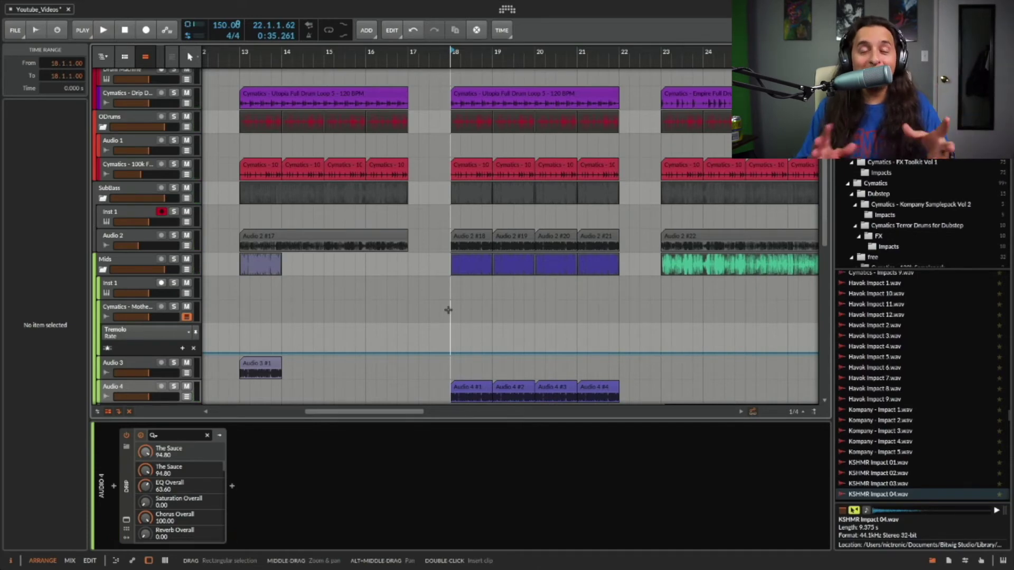
Step: Solo the Cymatics Drip drum loop track and play the Empire Full Drum Loop 2 clip from bar 23
scroll(568, 264, down, 2)
scroll(569, 264, up, 2)
scroll(562, 276, right, 2)
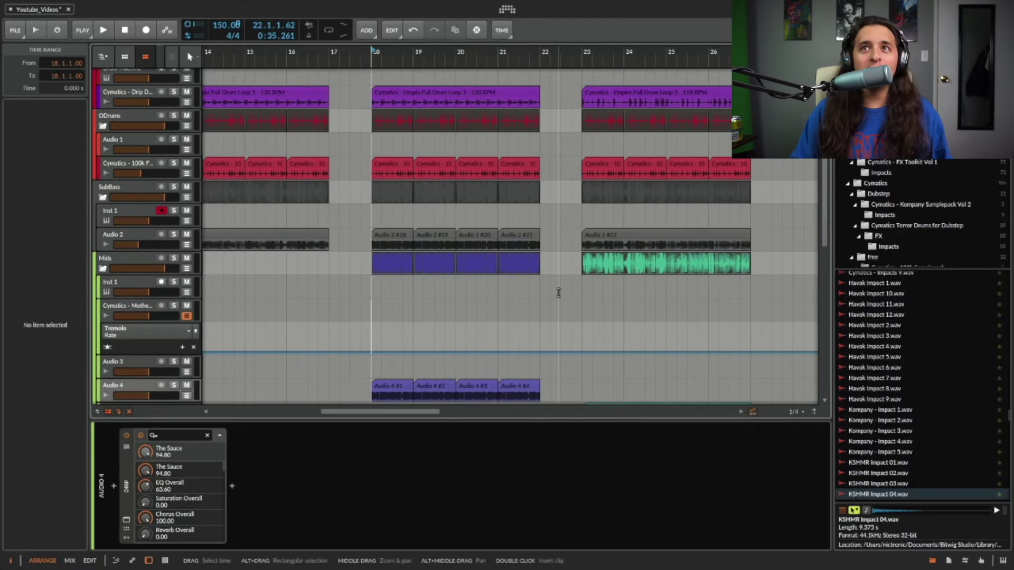
scroll(559, 292, right, 2)
scroll(558, 285, down, 4)
scroll(558, 280, up, 3)
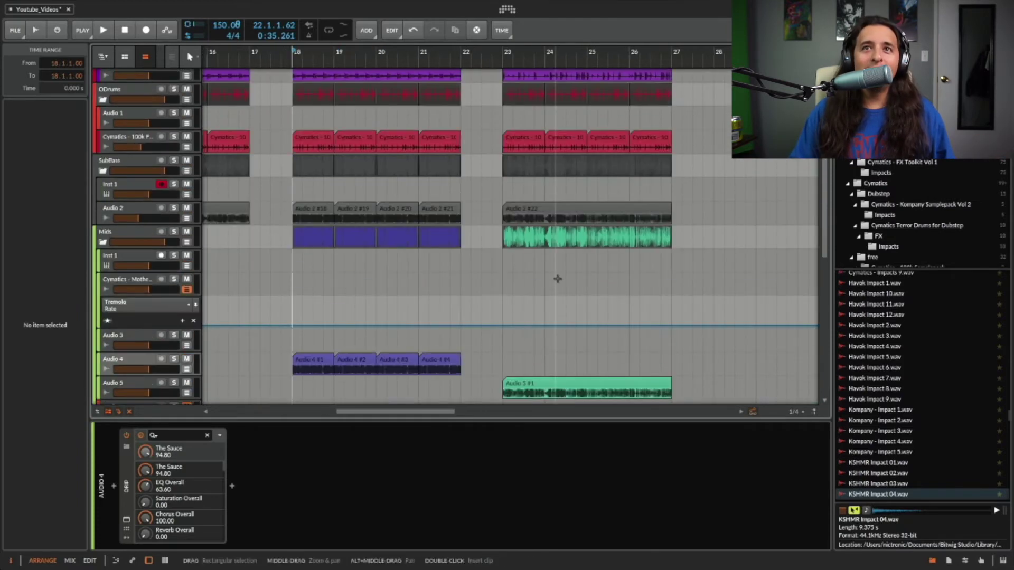
scroll(557, 278, up, 4)
click(489, 102)
click(174, 181)
key(space)
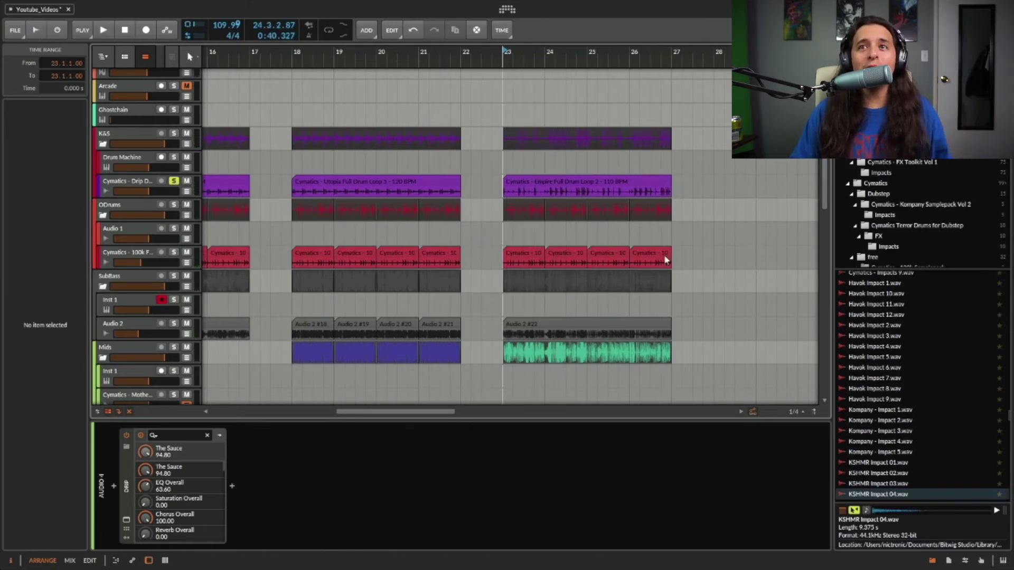
Step: Select the 100k Full Drum Loop track and examine its repeated clips alongside the other layers at bars 1 and 23
scroll(242, 258, left, 10)
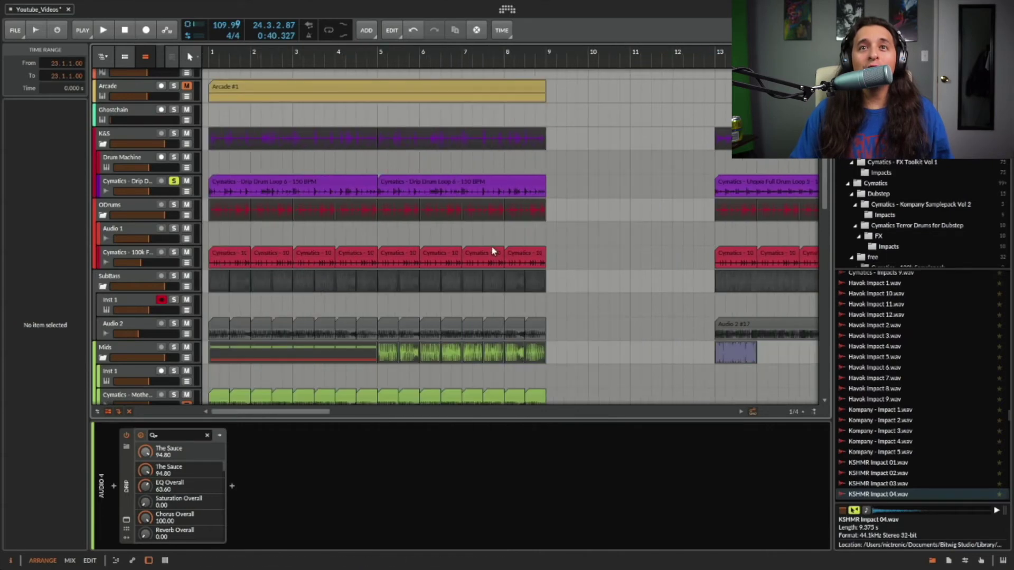
scroll(488, 252, right, 10)
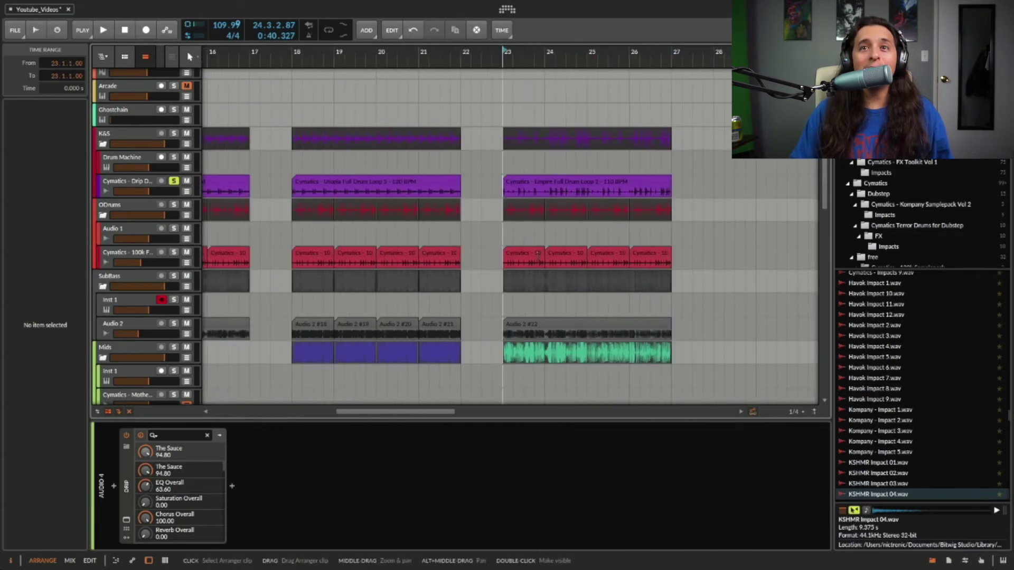
click(127, 256)
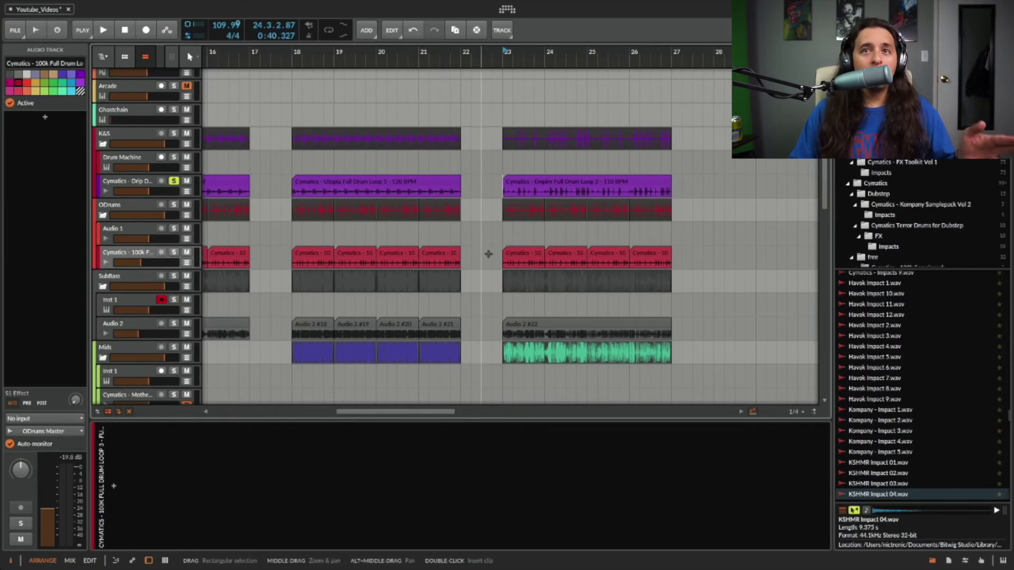
scroll(552, 253, up, 1)
scroll(555, 259, right, 2)
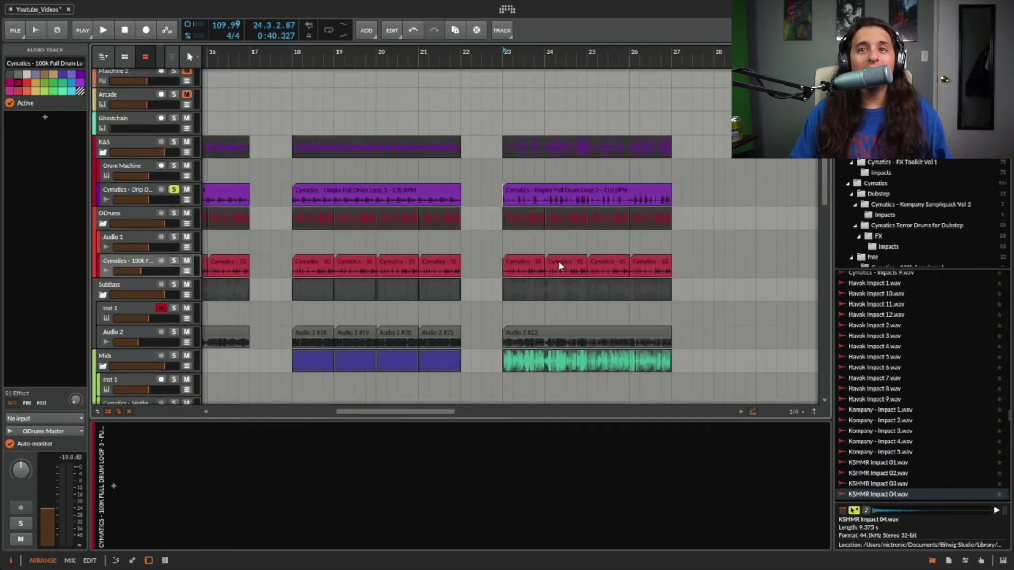
scroll(557, 269, down, 3)
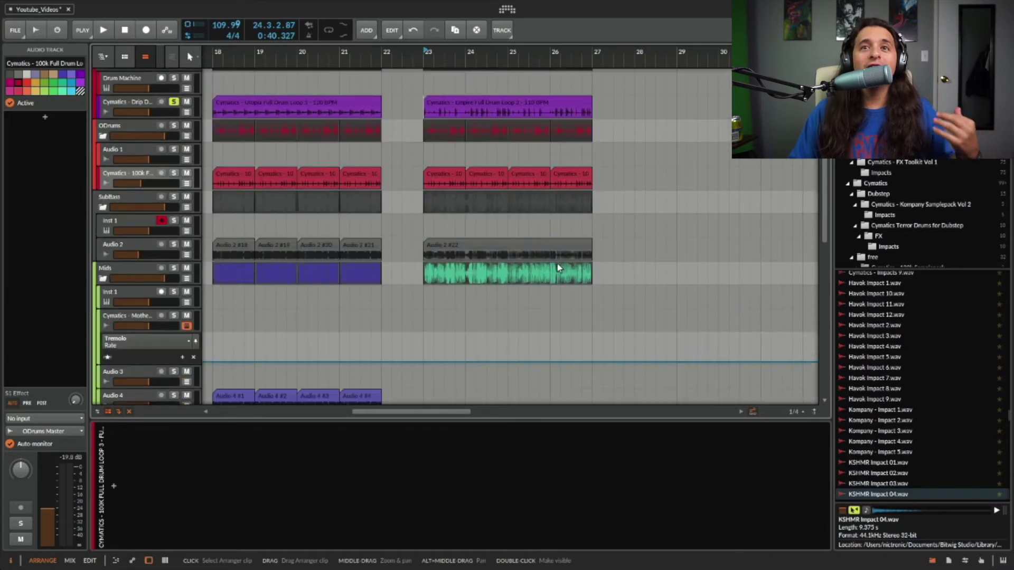
scroll(527, 266, down, 4)
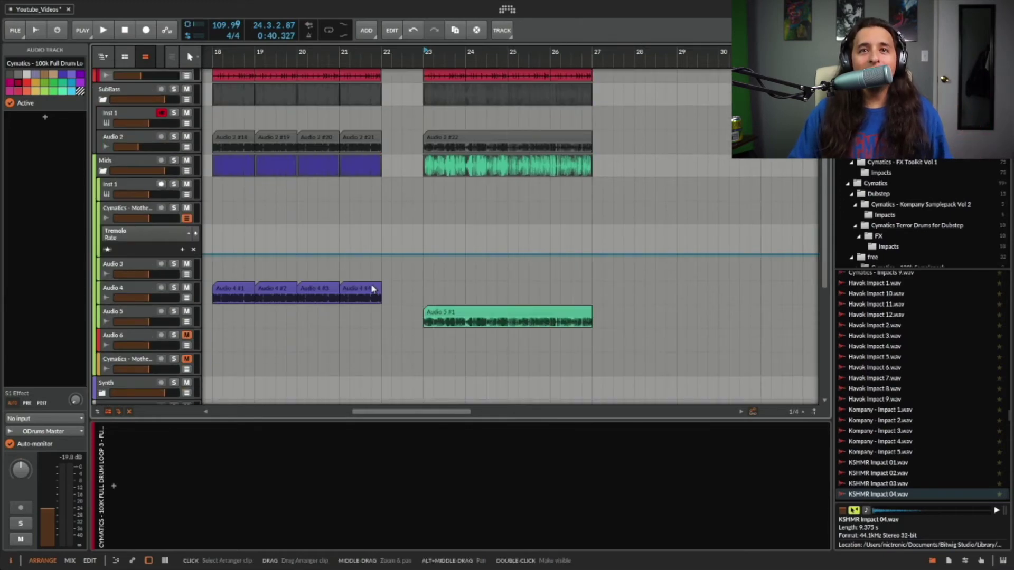
Step: Scale the Audio 3 clip at bar 13 to 200% twice, lengthening it to four bars
scroll(385, 282, up, 1)
scroll(398, 267, left, 6)
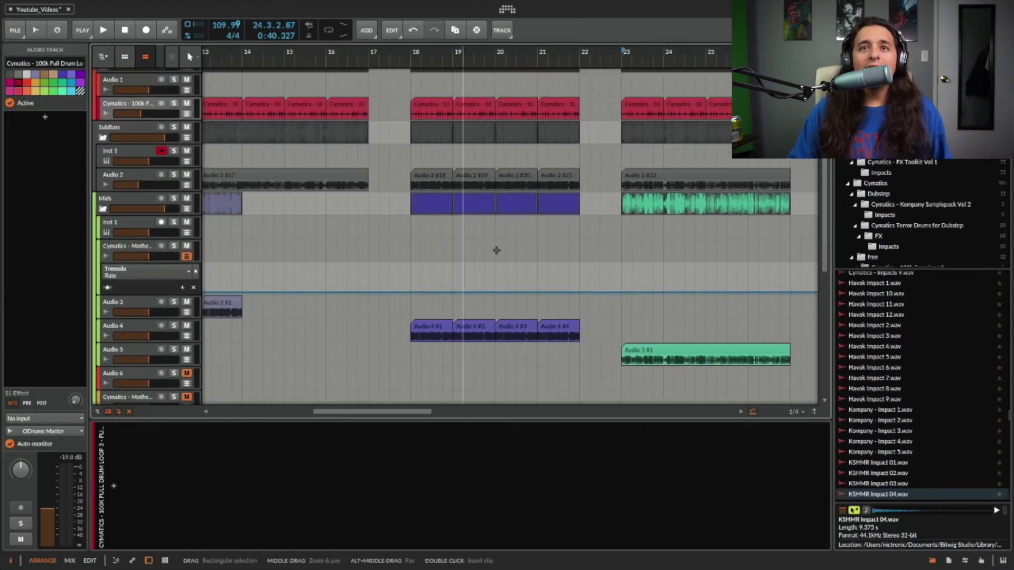
right_click(301, 309)
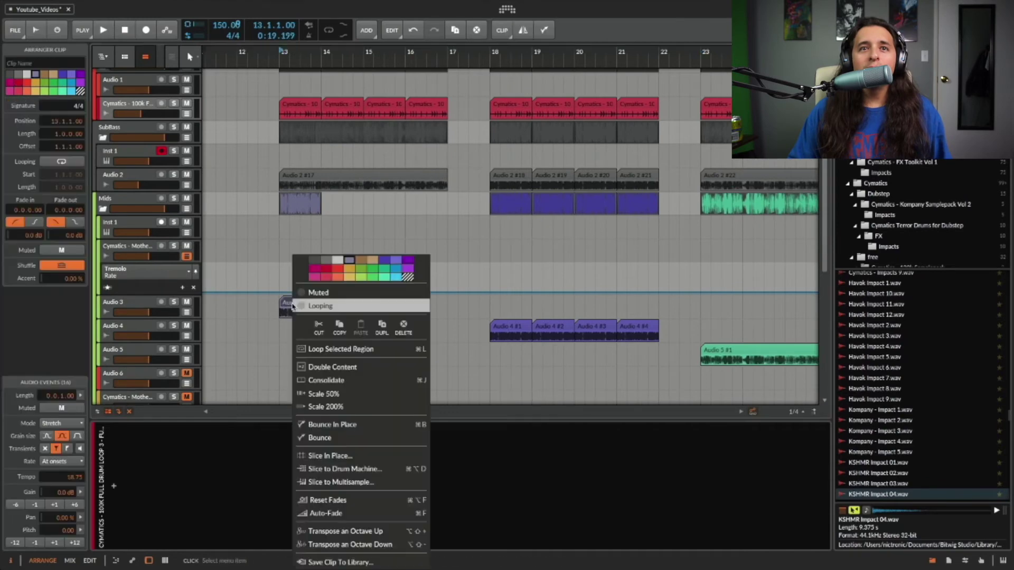
click(339, 406)
right_click(324, 307)
click(361, 406)
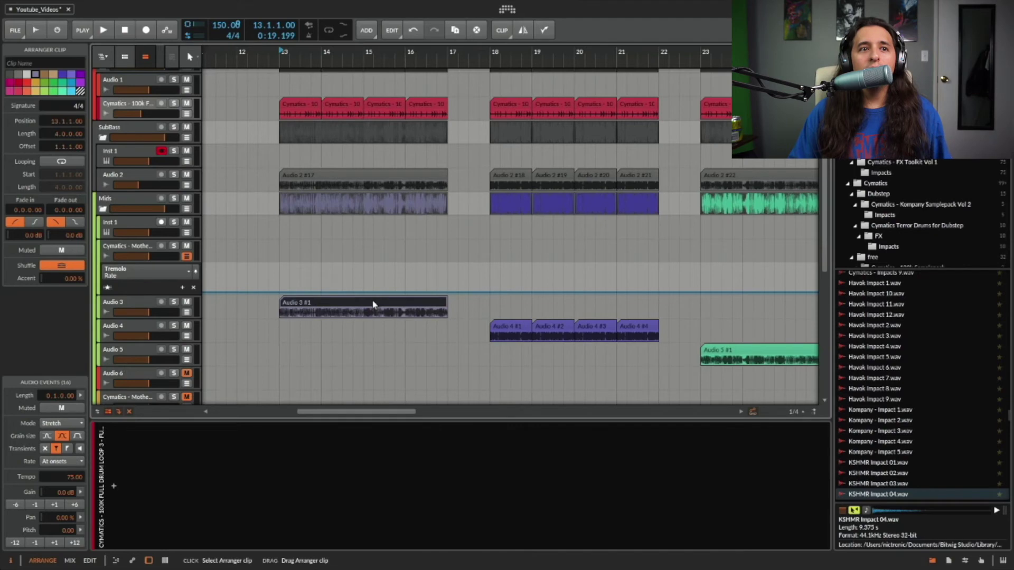
Step: Inspect the Raum effect on the Audio 5 track and the properties of its clip at bar 23
scroll(375, 301, right, 5)
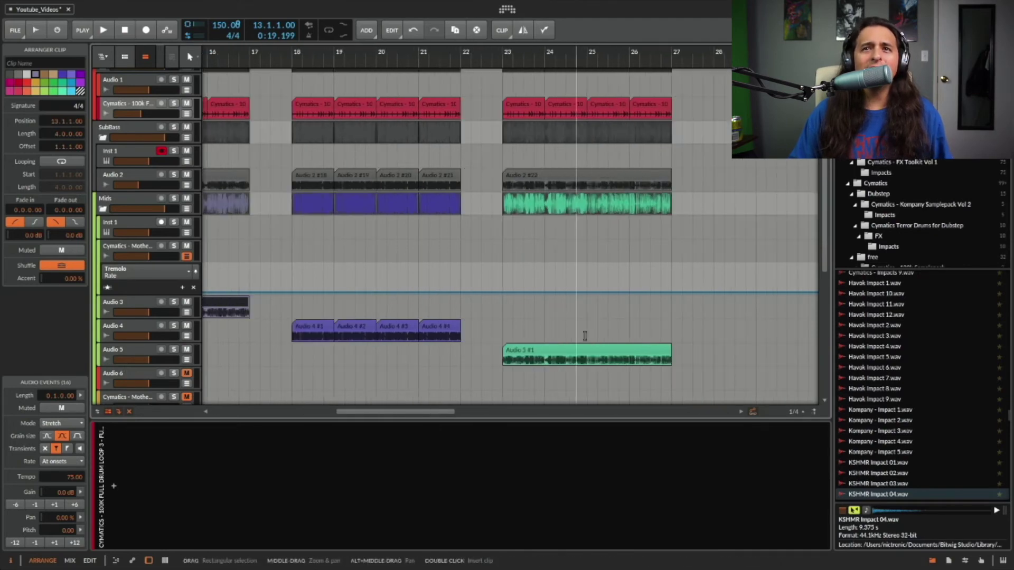
click(141, 349)
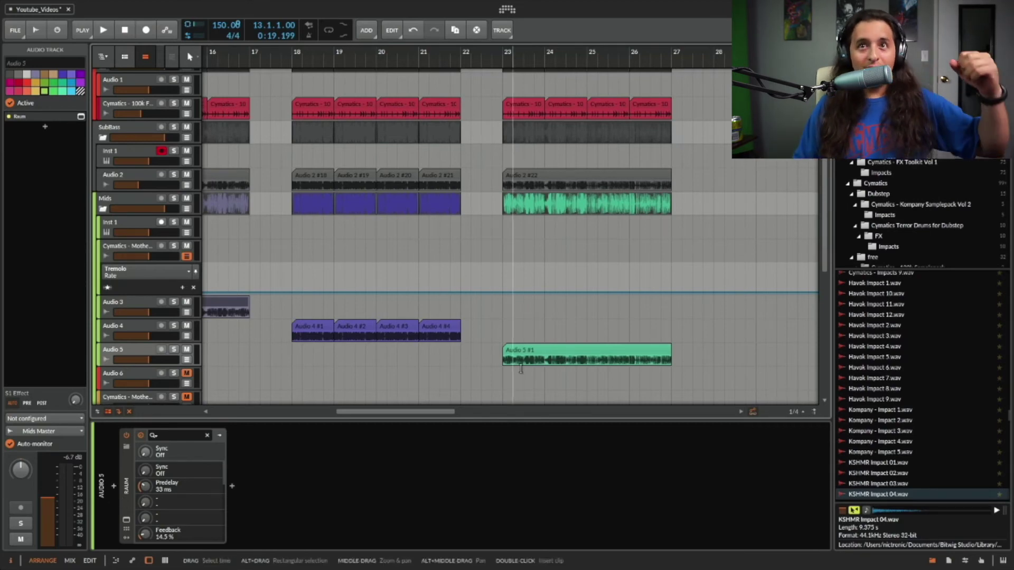
click(543, 348)
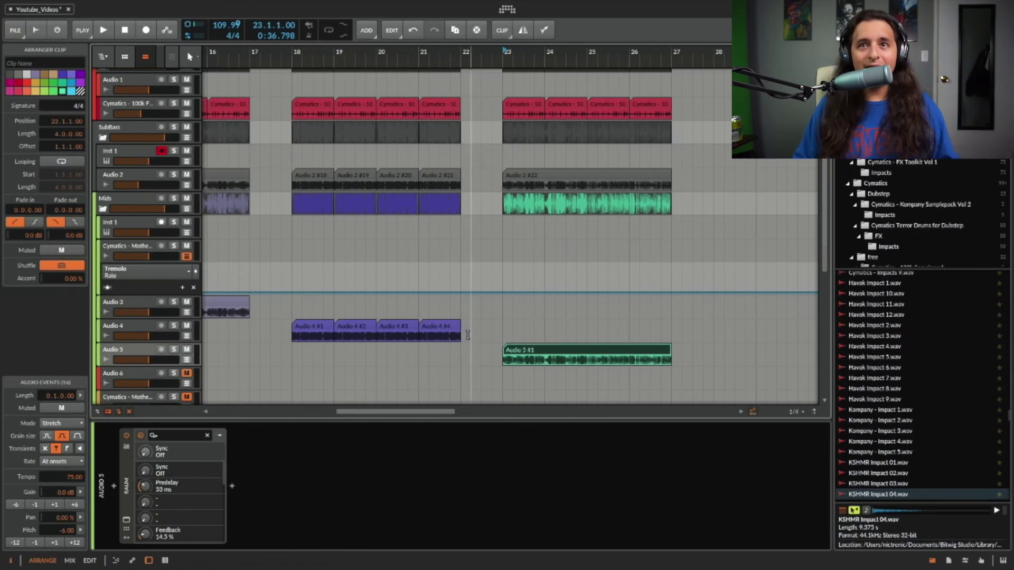
Step: Solo the Audio 5 track, play its clip from bar 23 to its end and remove the solo
click(502, 365)
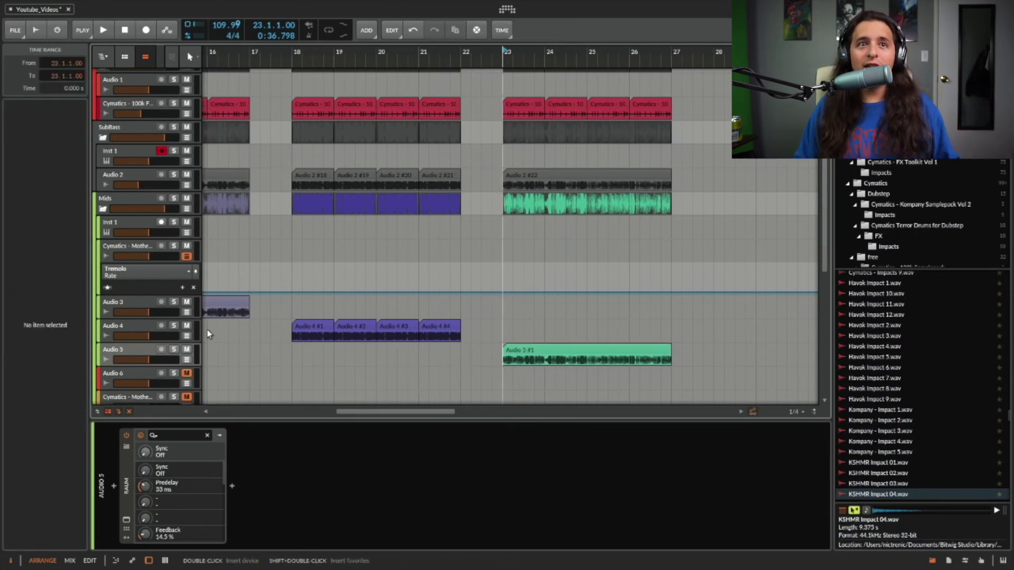
click(174, 351)
scroll(174, 353, down, 1)
key(space)
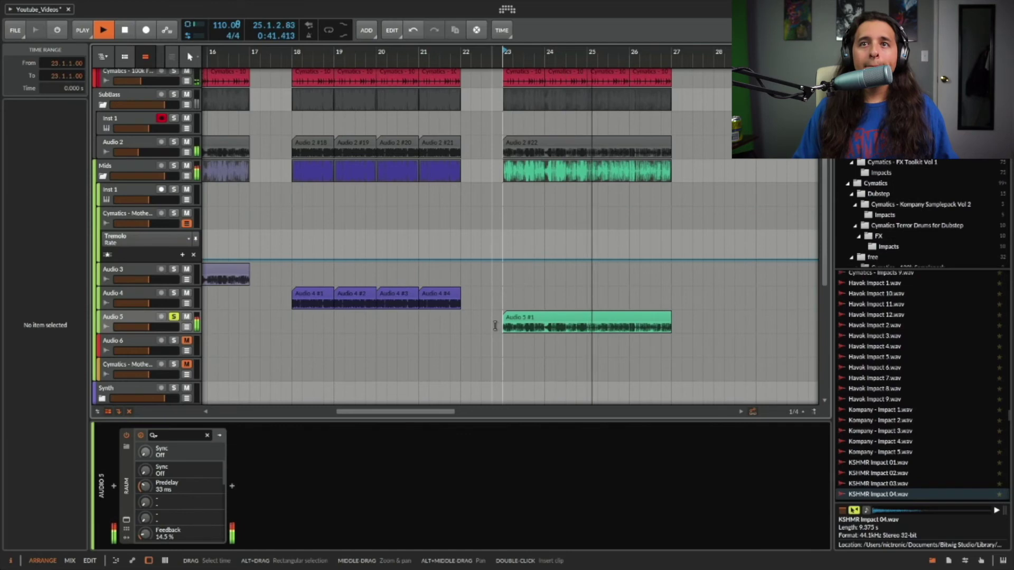
key(space)
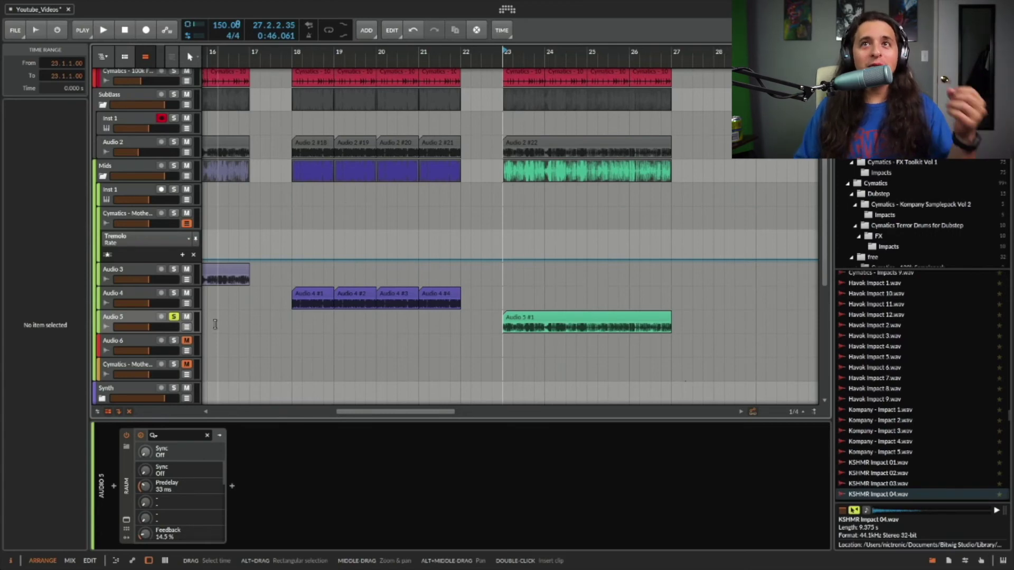
click(175, 318)
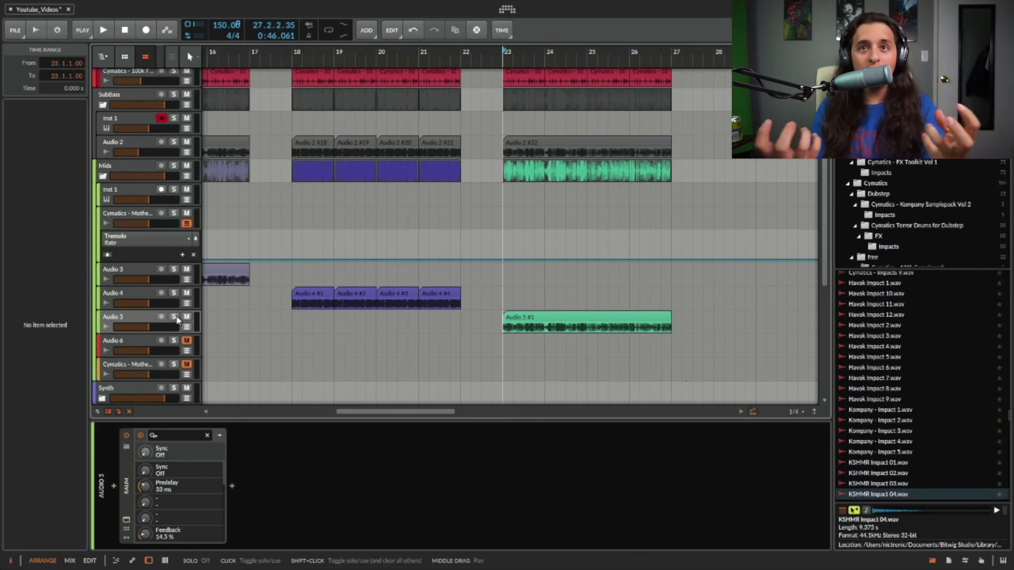
Step: Solo the Audio 6 track and play the start of its clip from bar 1 for comparison
key(space)
scroll(499, 223, left, 15)
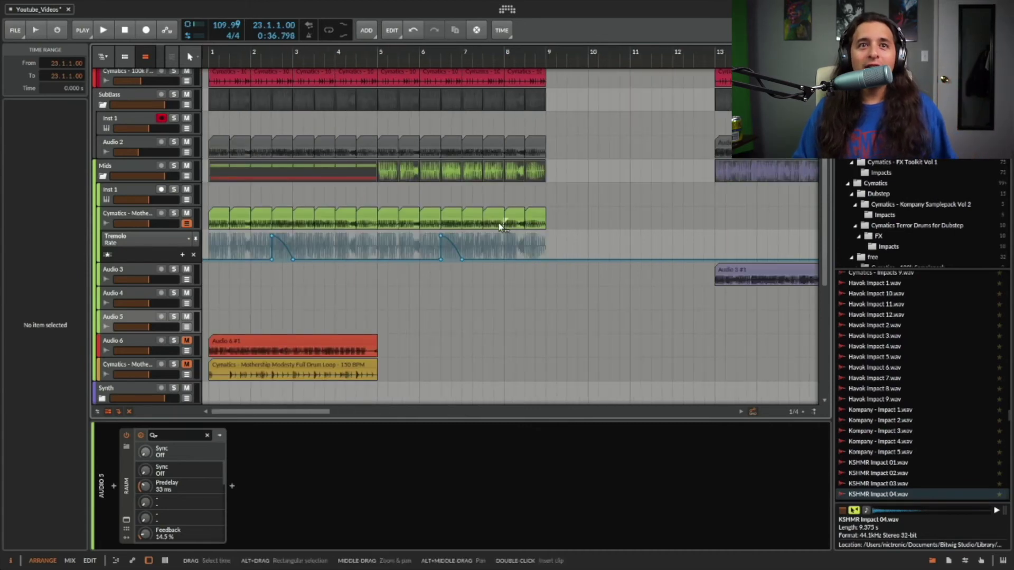
click(174, 340)
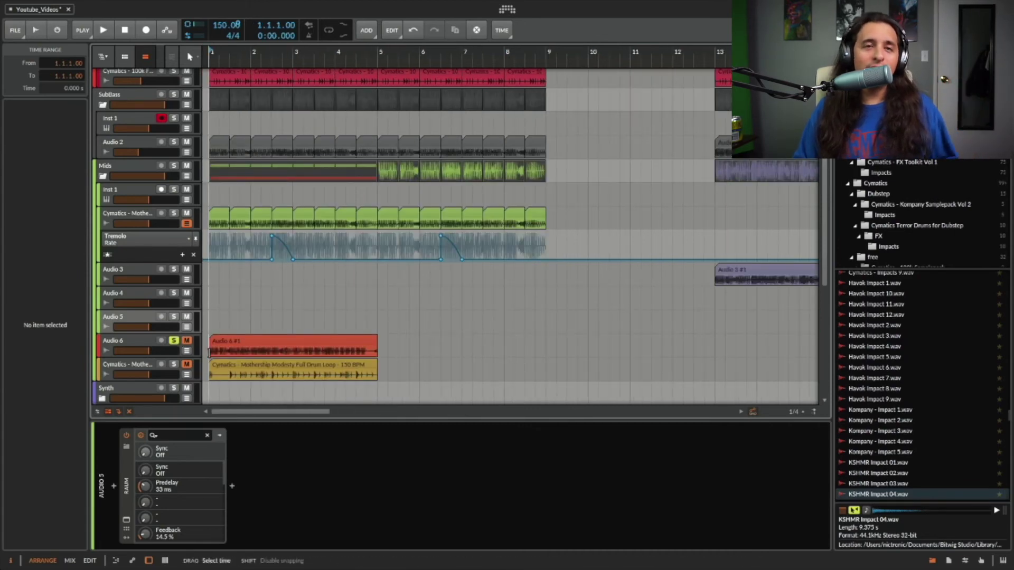
click(209, 352)
key(space)
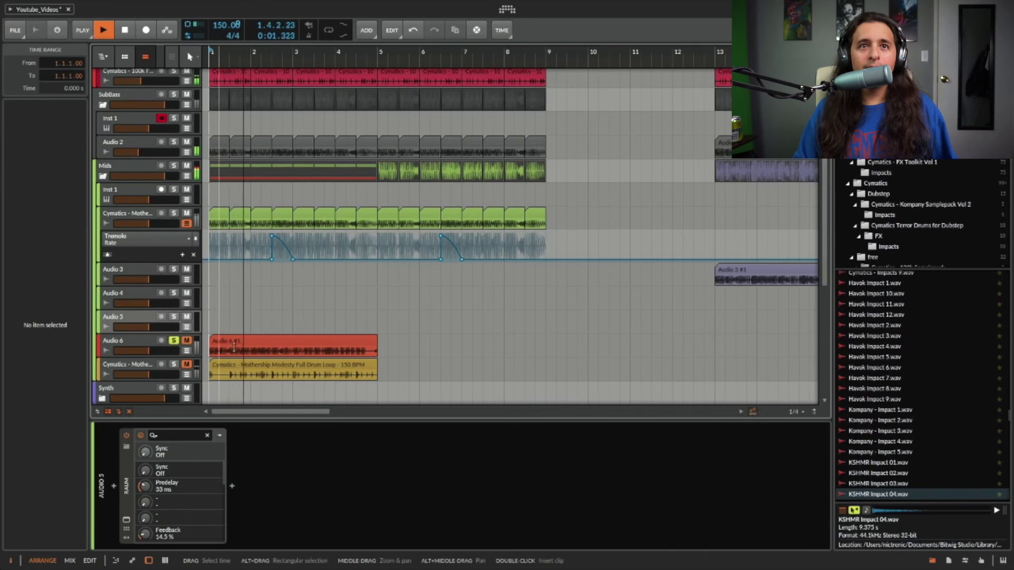
key(space)
Step: Switch the solo from Audio 6 to Audio 5 and play the Audio 5 clip from bar 23
scroll(370, 334, right, 14)
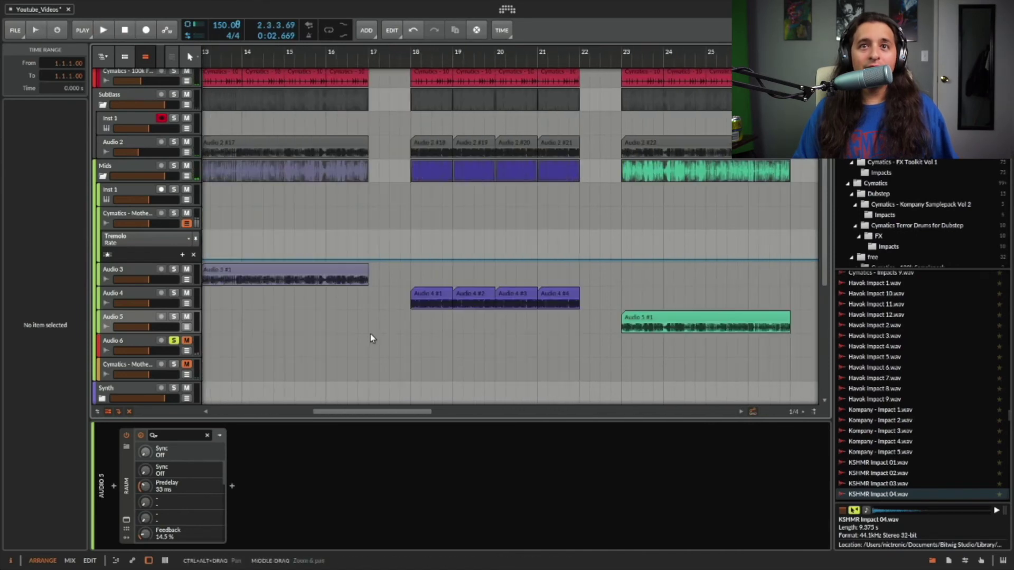
key(space)
click(174, 317)
click(173, 341)
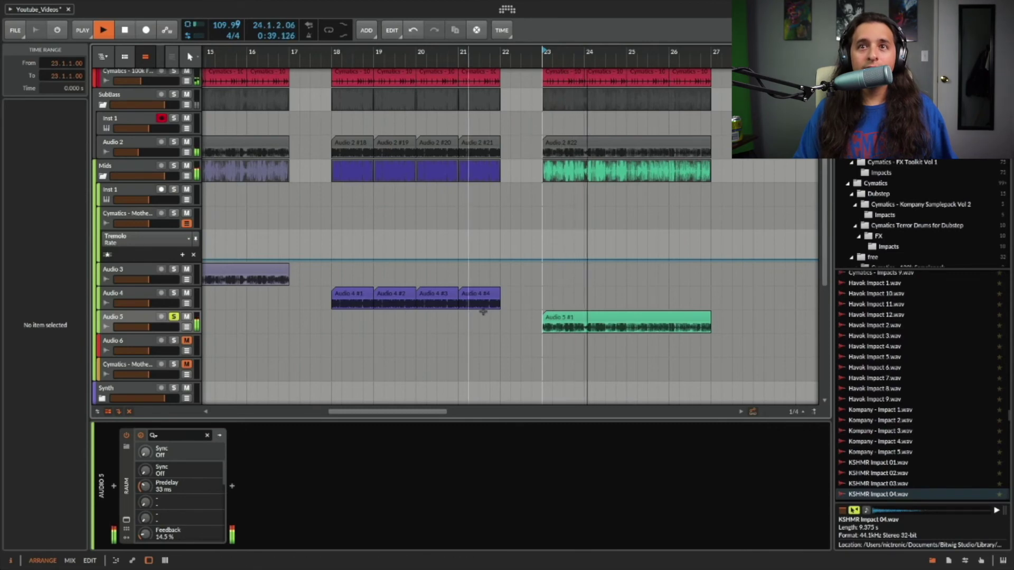
click(575, 317)
key(space)
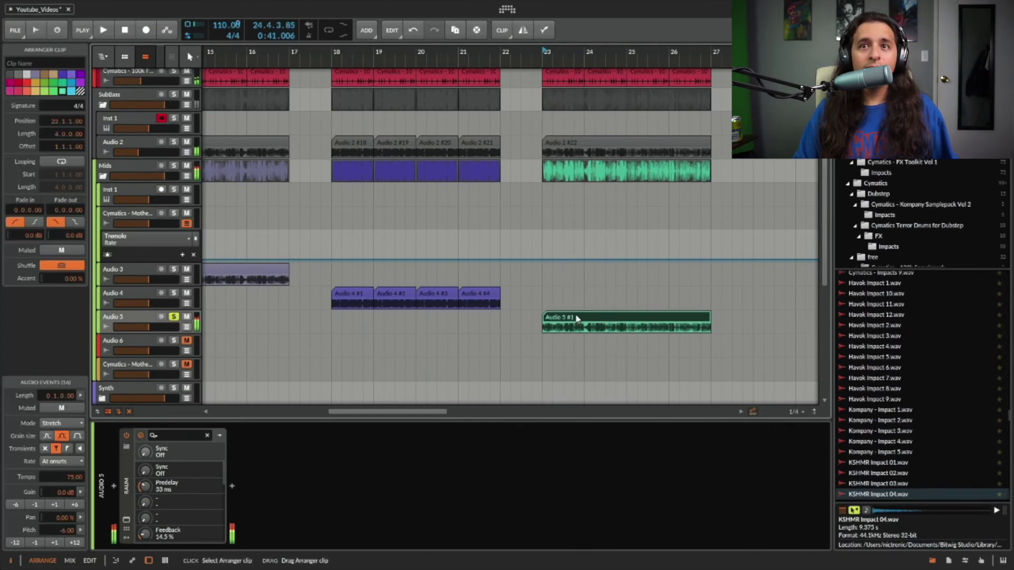
Step: Remove the Audio 5 solo and play the full mix of all tracks from bar 23 to bar 27
scroll(558, 316, up, 2)
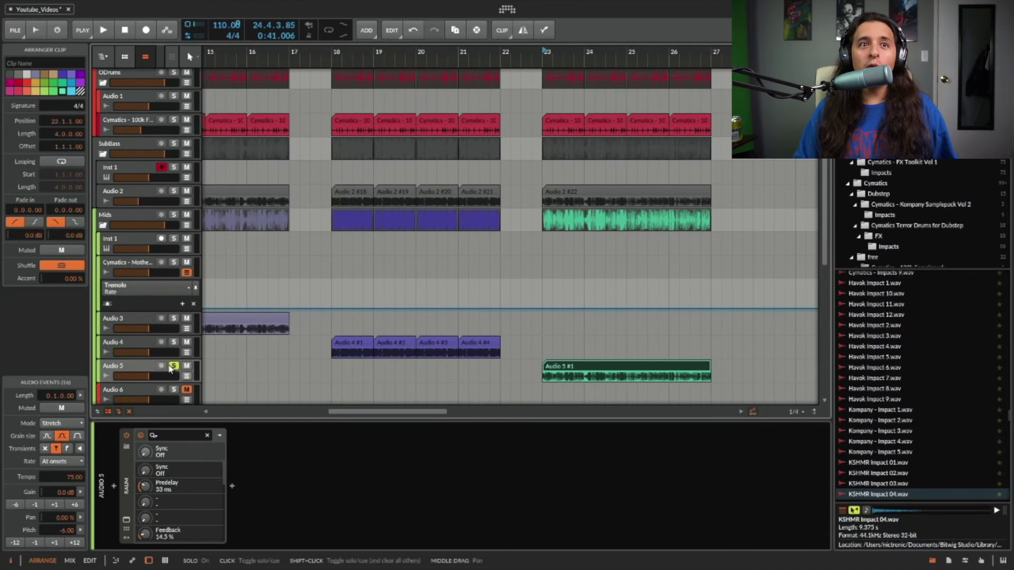
scroll(542, 311, up, 5)
click(540, 246)
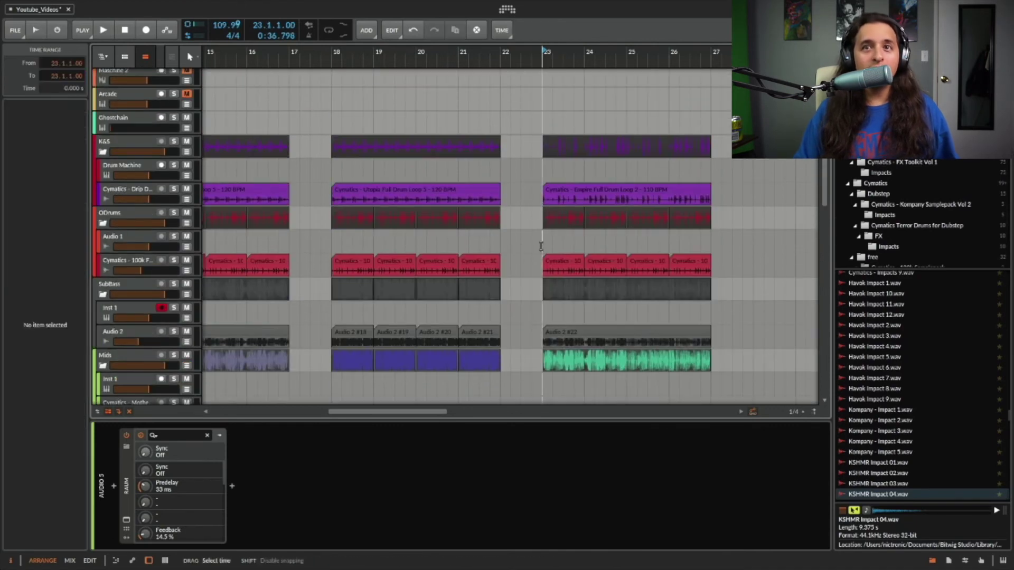
key(space)
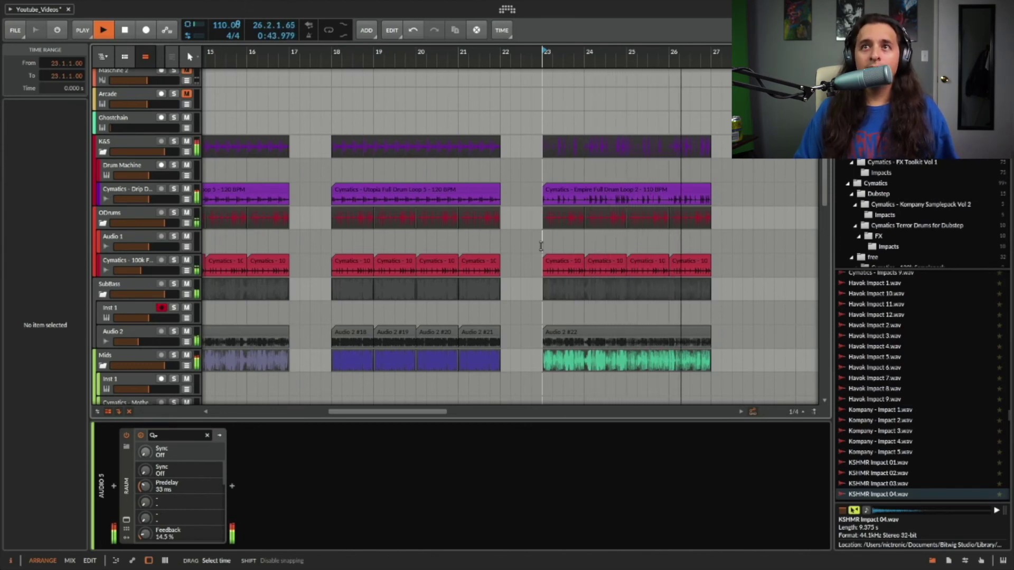
key(space)
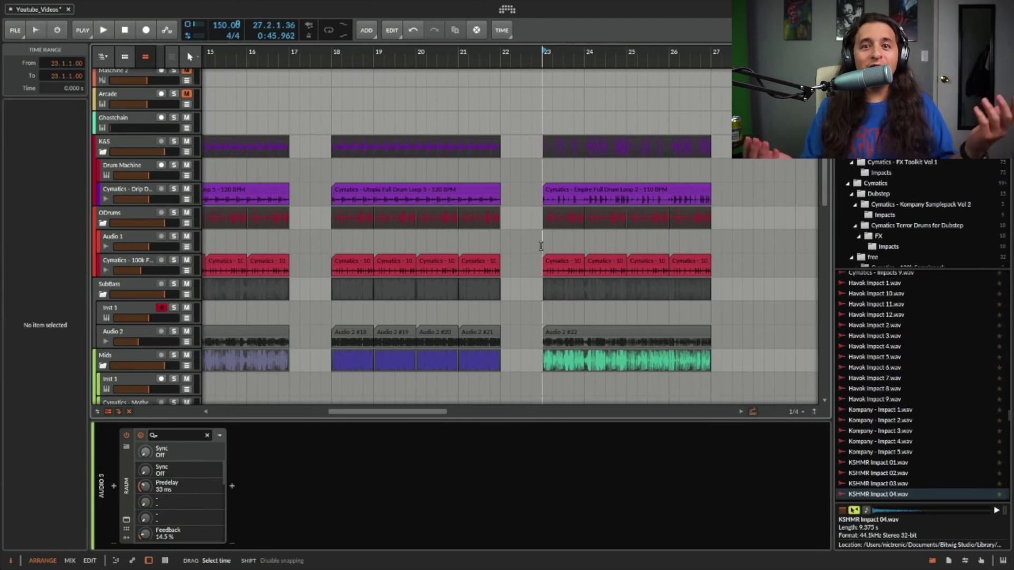